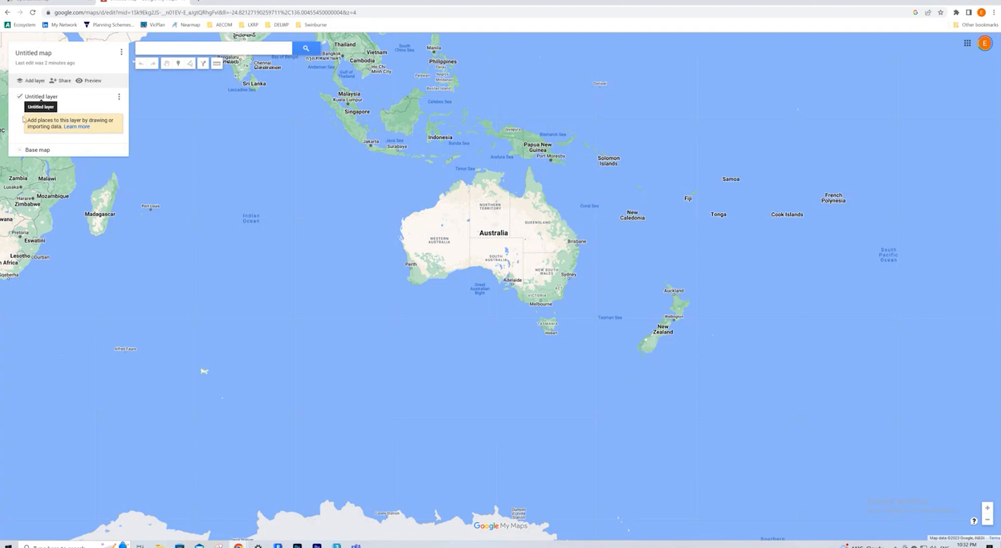
# Import the file double storey.kml from the Assignment 3 KMLS folder into the untitled layer.
pyautogui.click(40, 106)
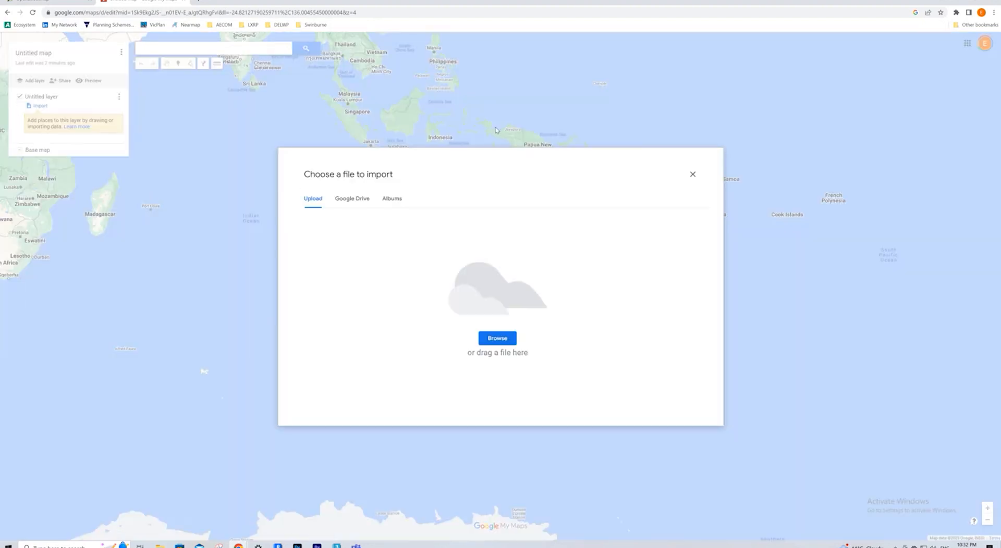
pyautogui.click(498, 339)
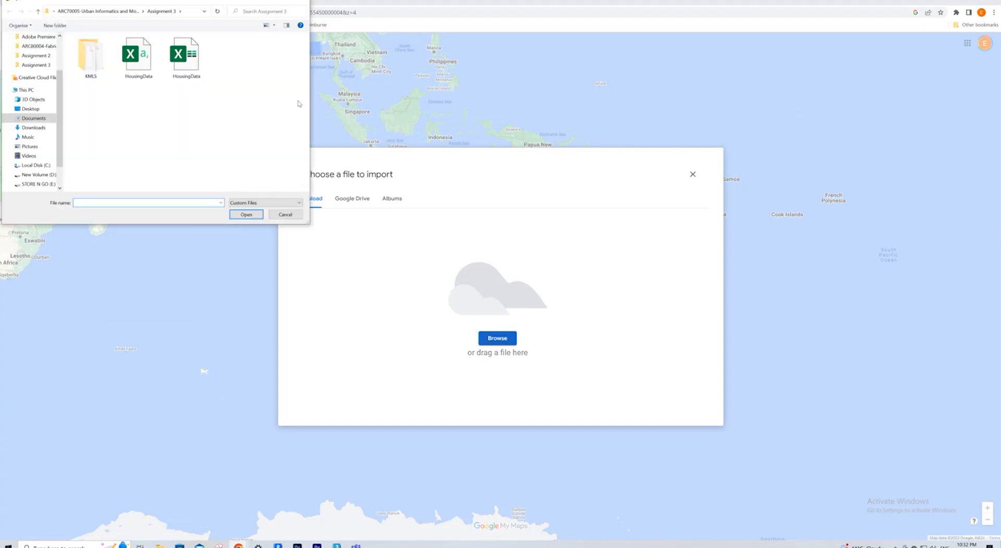
pyautogui.doubleClick(91, 55)
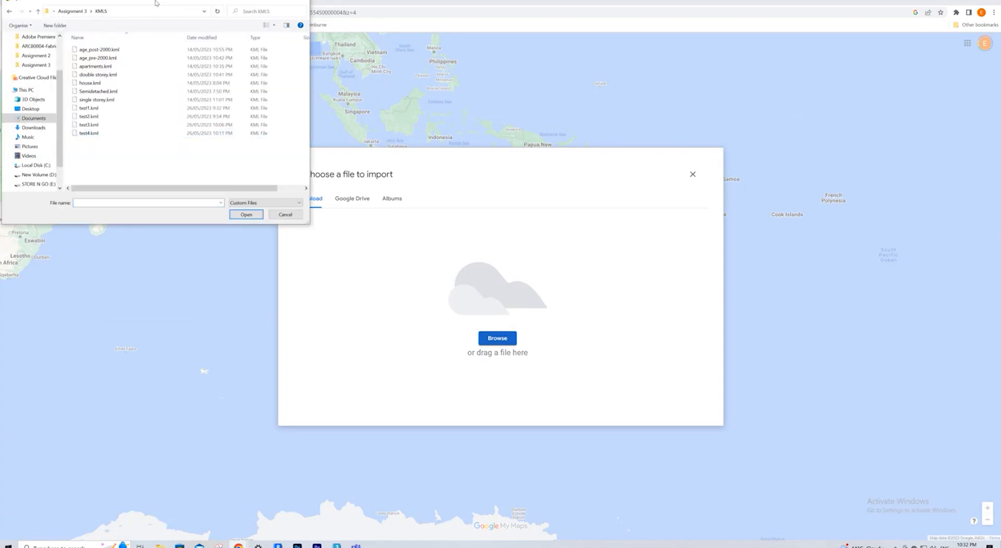
pyautogui.moveTo(156, 1); pyautogui.dragTo(167, 80)
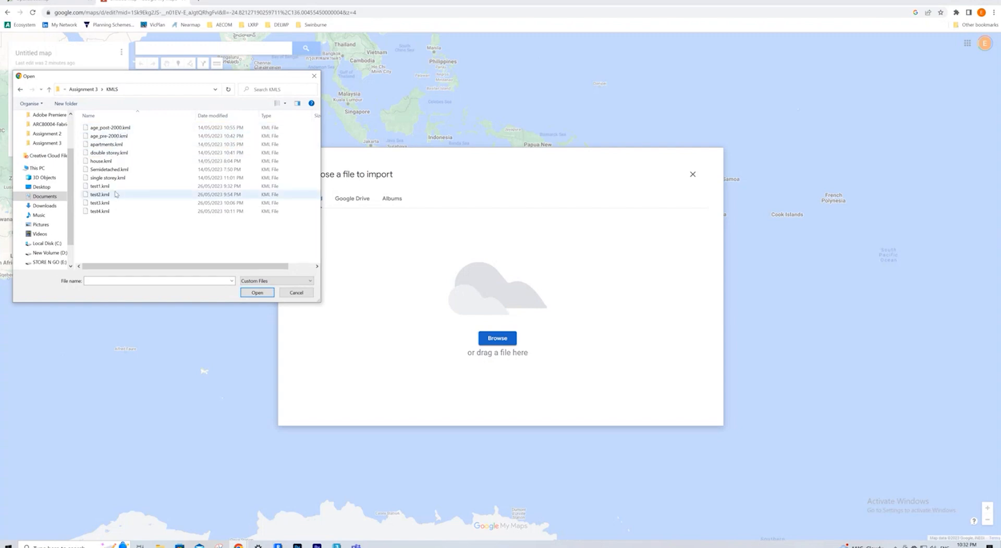
pyautogui.click(112, 152)
pyautogui.click(247, 293)
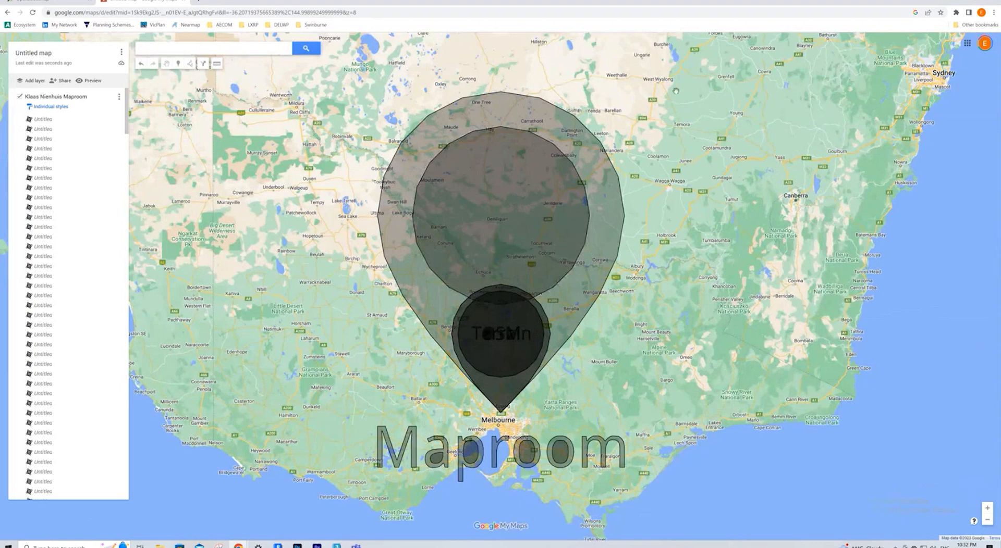
# Delete the large pin outline and the large upper circle of the imported watermark north of Melbourne.
pyautogui.click(463, 302)
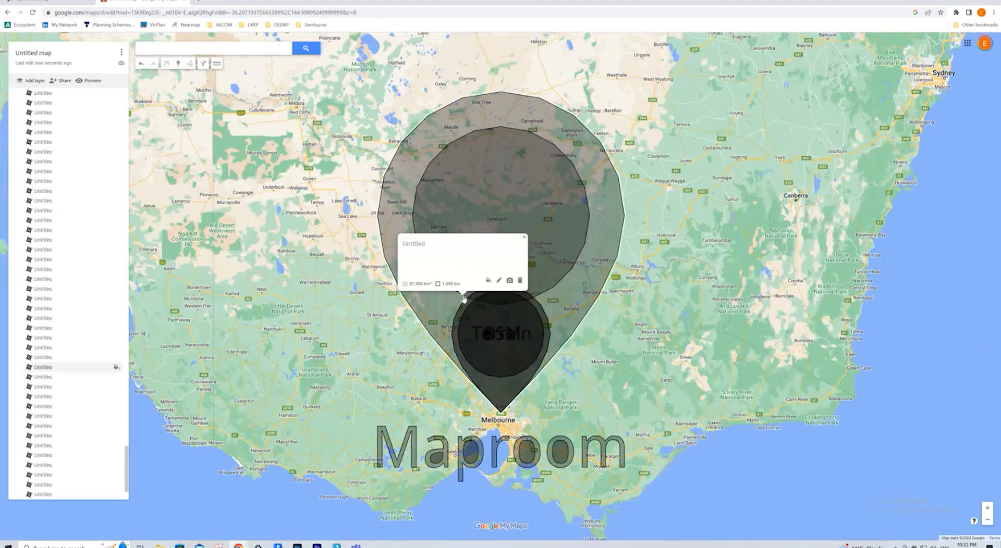
pyautogui.press('Delete')
pyautogui.click(504, 305)
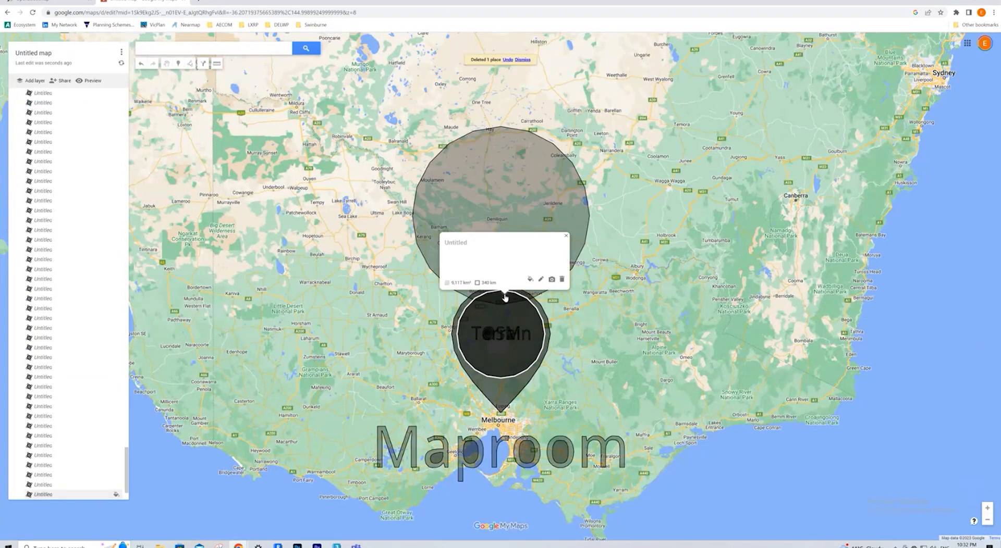
pyautogui.press('Delete')
pyautogui.click(504, 305)
pyautogui.press('Delete')
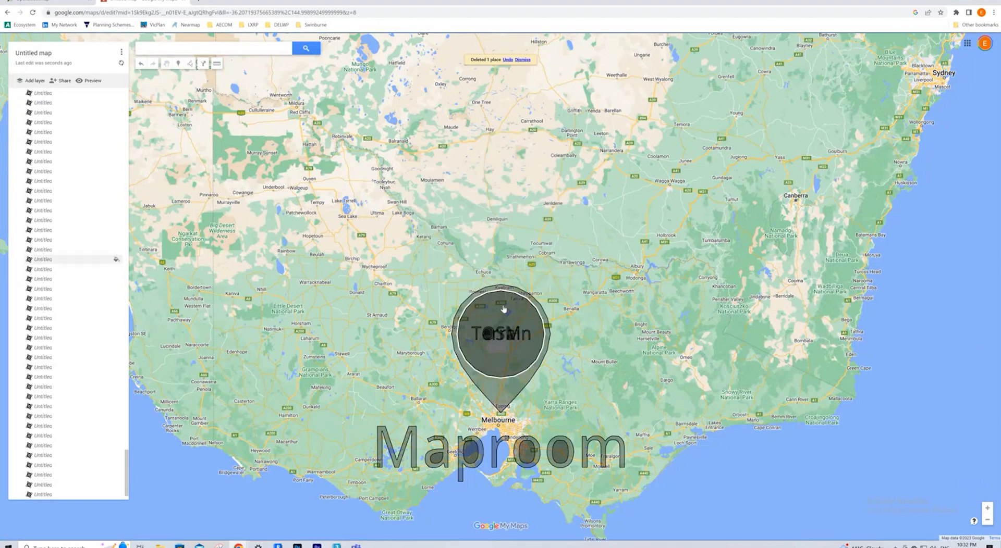
# Delete the smaller watermark pin, its inner circle and the overlapping letters at its centre.
pyautogui.click(505, 306)
pyautogui.press('Delete')
pyautogui.click(535, 300)
pyautogui.press('Delete')
pyautogui.click(498, 341)
pyautogui.press('Delete')
pyautogui.moveTo(523, 343); pyautogui.dragTo(501, 318)
pyautogui.click(501, 318)
pyautogui.press('Delete')
# Delete the large letters spelling "Maproom" across the Melbourne area.
pyautogui.click(390, 437)
pyautogui.press('Delete')
pyautogui.click(423, 440)
pyautogui.press('Delete')
pyautogui.click(440, 443)
pyautogui.press('Delete')
pyautogui.press('Delete')
pyautogui.click(527, 436)
pyautogui.press('Delete')
pyautogui.click(534, 435)
pyautogui.press('Delete')
pyautogui.click(563, 435)
pyautogui.press('Delete')
# Delete the remaining small watermark letters north of Melbourne.
pyautogui.click(489, 311)
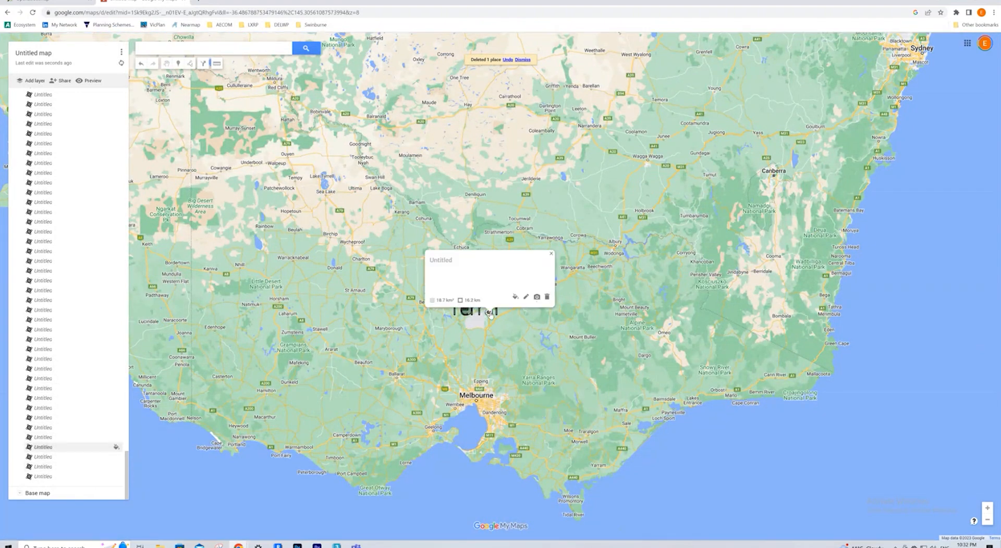
pyautogui.click(451, 310)
pyautogui.press('Delete')
pyautogui.click(471, 312)
pyautogui.press('Delete')
pyautogui.click(480, 312)
pyautogui.press('Delete')
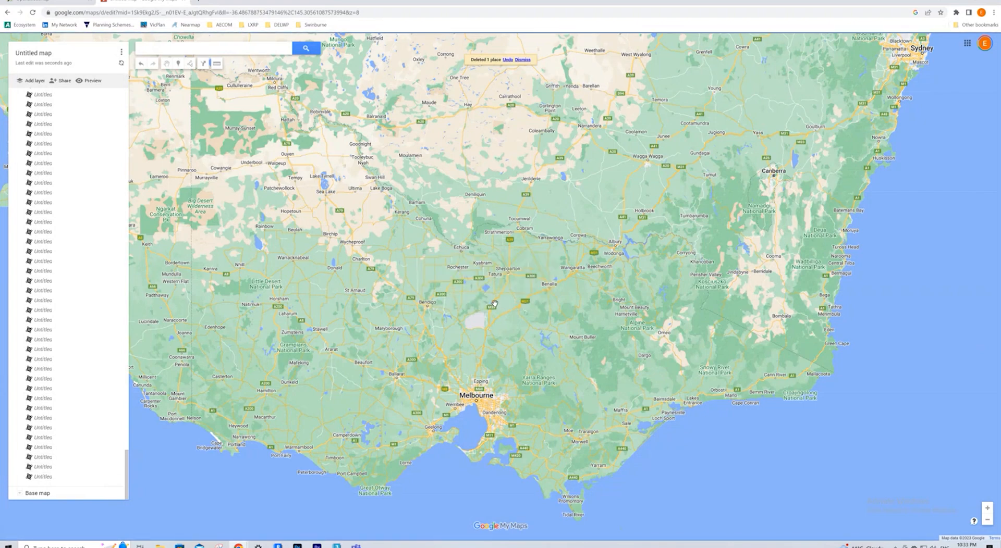
pyautogui.click(498, 303)
pyautogui.press('Delete')
# Examine the imported double-storey building footprints around Thomastown.
pyautogui.scroll(5, 464, 395)
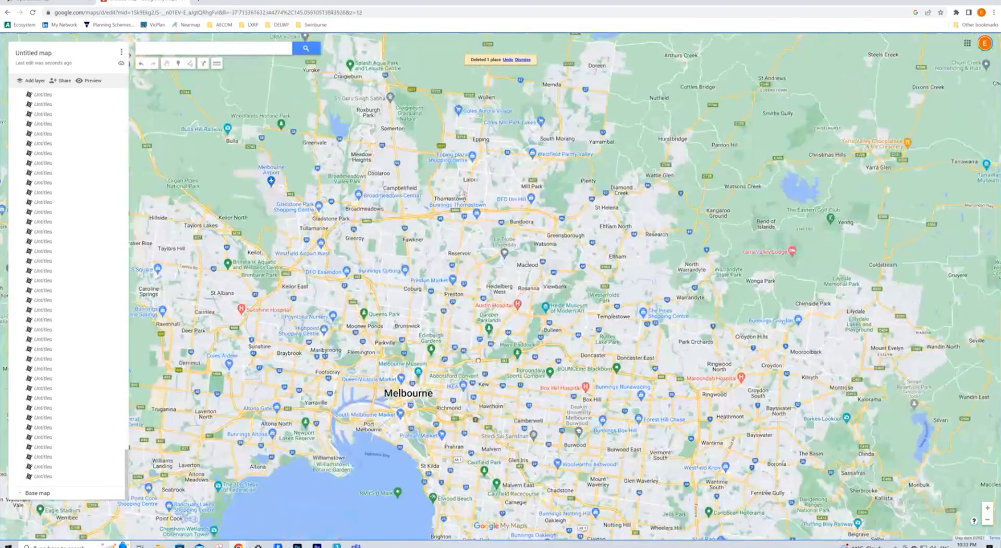
pyautogui.moveTo(478, 361); pyautogui.dragTo(410, 374)
pyautogui.moveTo(397, 179); pyautogui.dragTo(508, 198)
pyautogui.scroll(5, 508, 199)
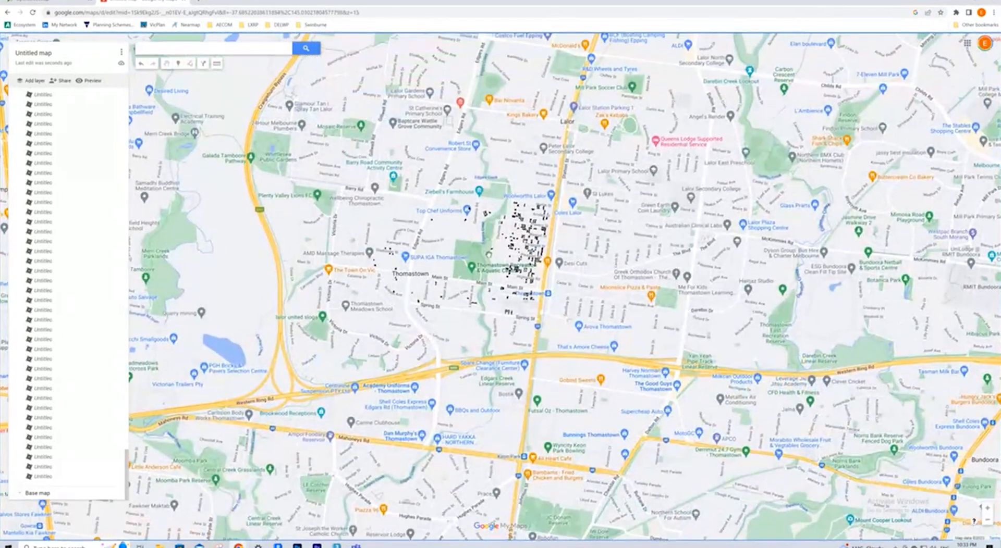
pyautogui.scroll(2, 488, 254)
pyautogui.scroll(-1, 488, 254)
pyautogui.moveTo(472, 257); pyautogui.dragTo(506, 258)
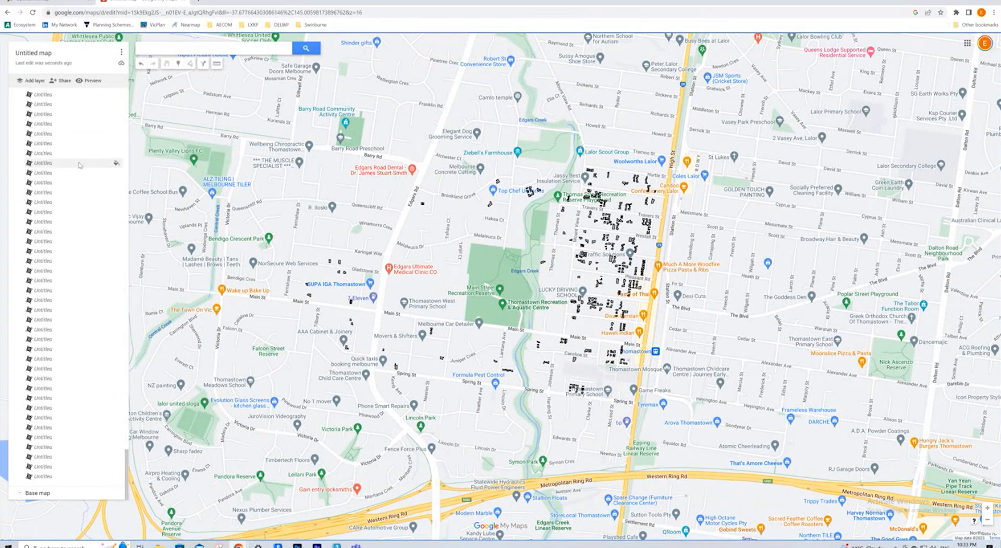
# Group the double-storey layer's places by Uniform style instead of individual styles.
pyautogui.scroll(6, 86, 234)
pyautogui.scroll(10, 83, 285)
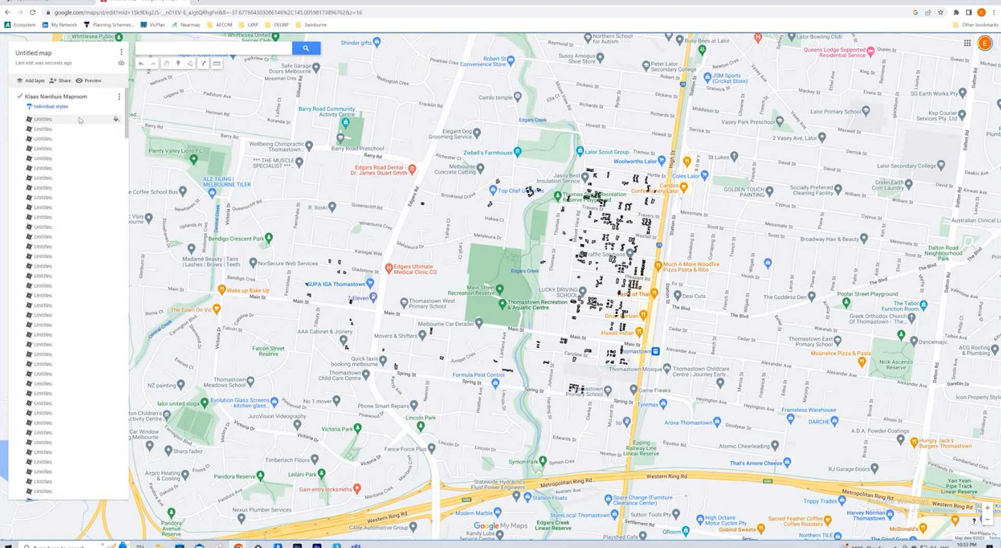
pyautogui.click(42, 110)
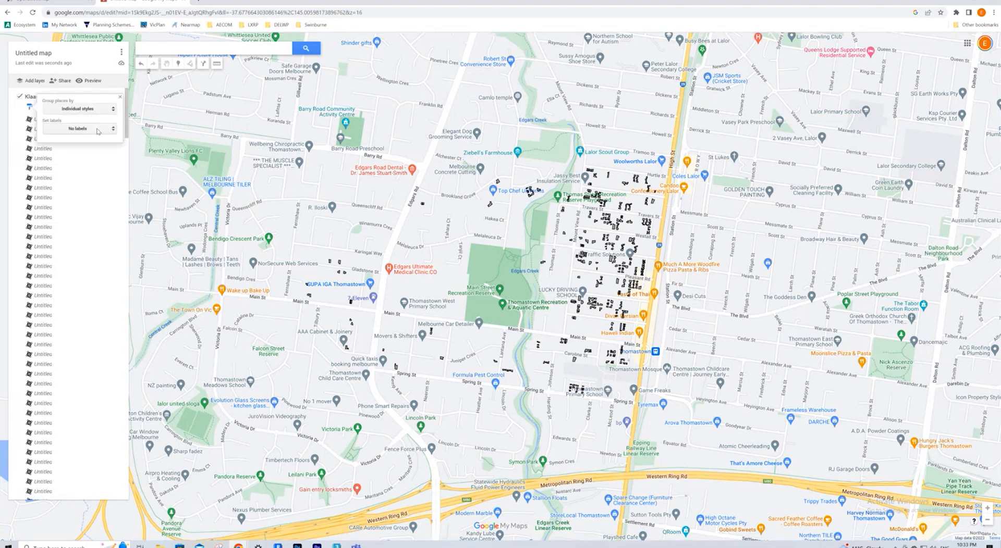
pyautogui.click(102, 109)
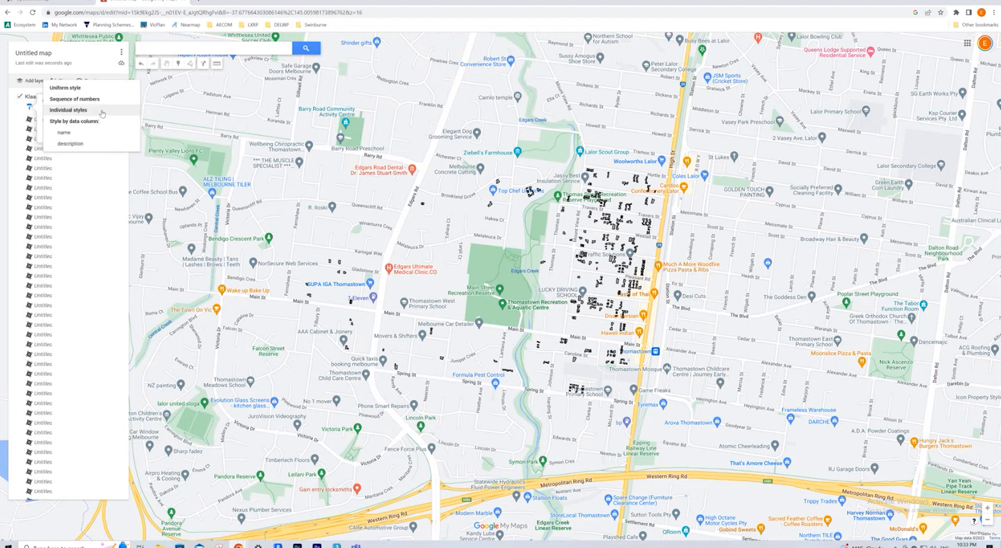
pyautogui.click(65, 87)
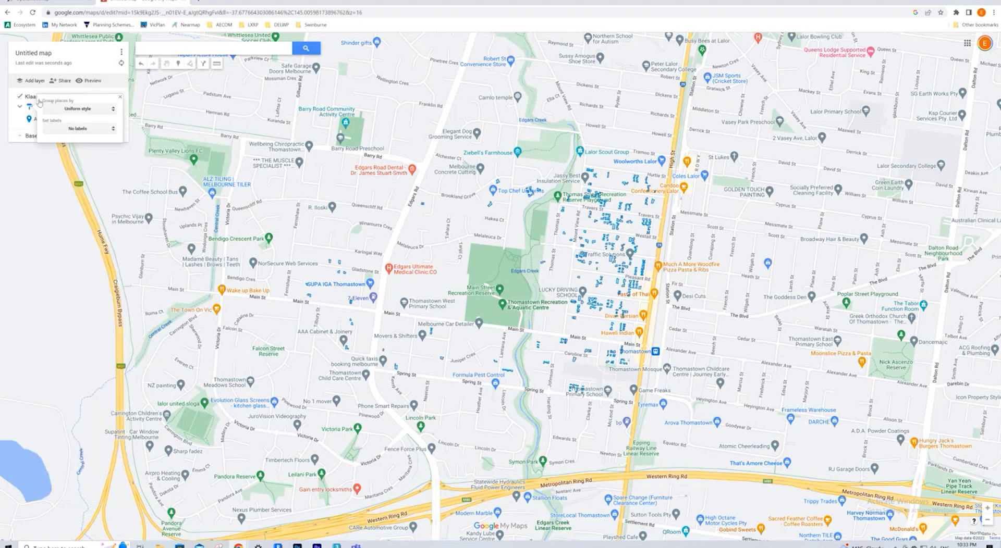
pyautogui.click(18, 121)
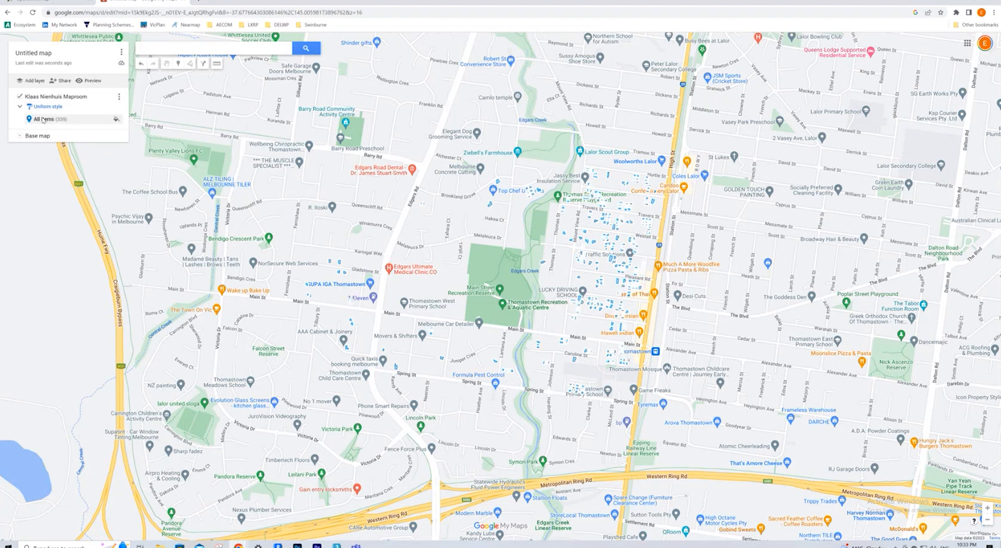
# Colour all items in the double-storey layer purple.
pyautogui.click(117, 118)
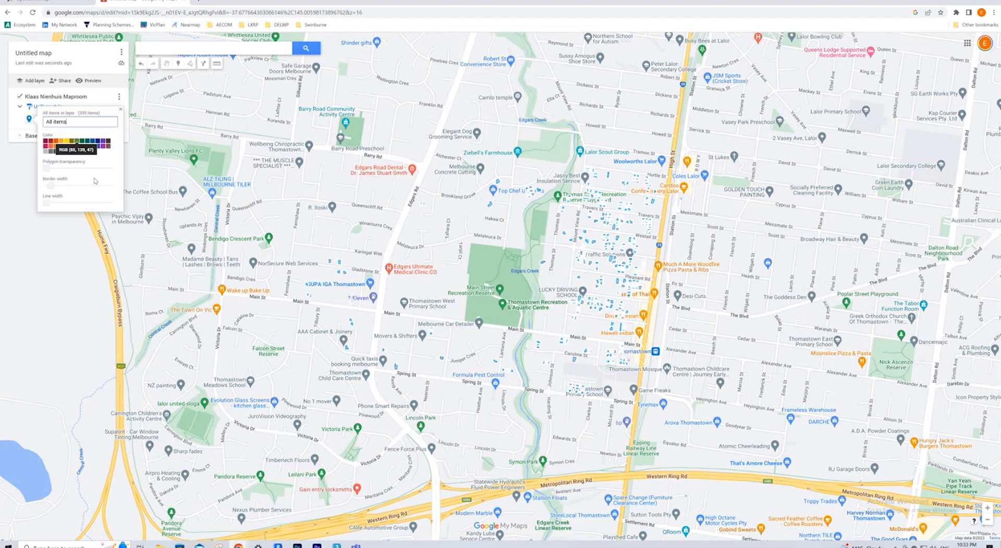
pyautogui.click(102, 145)
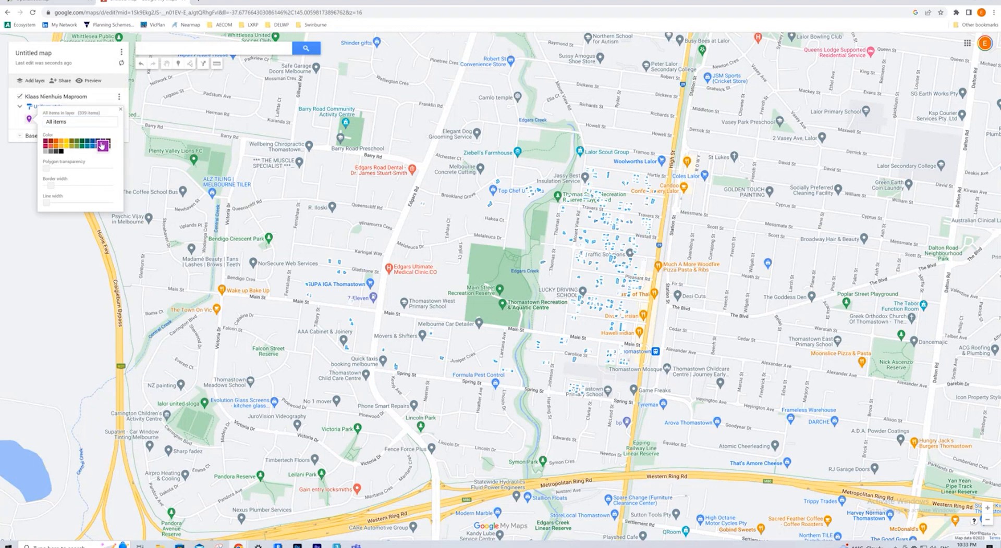
pyautogui.click(478, 327)
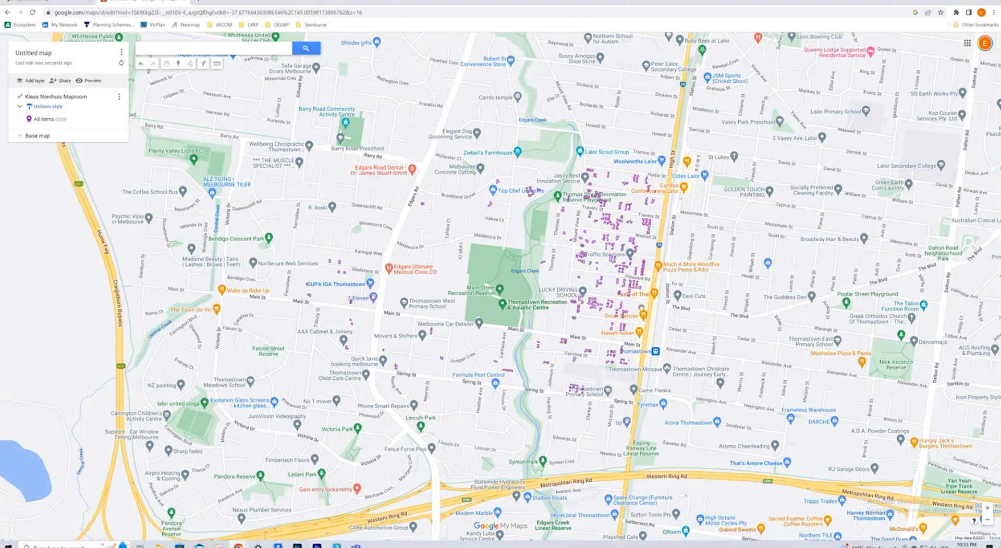
# Add a new layer to the map and import the file single storey.kml into it.
pyautogui.scroll(2, 640, 308)
pyautogui.scroll(-2, 640, 308)
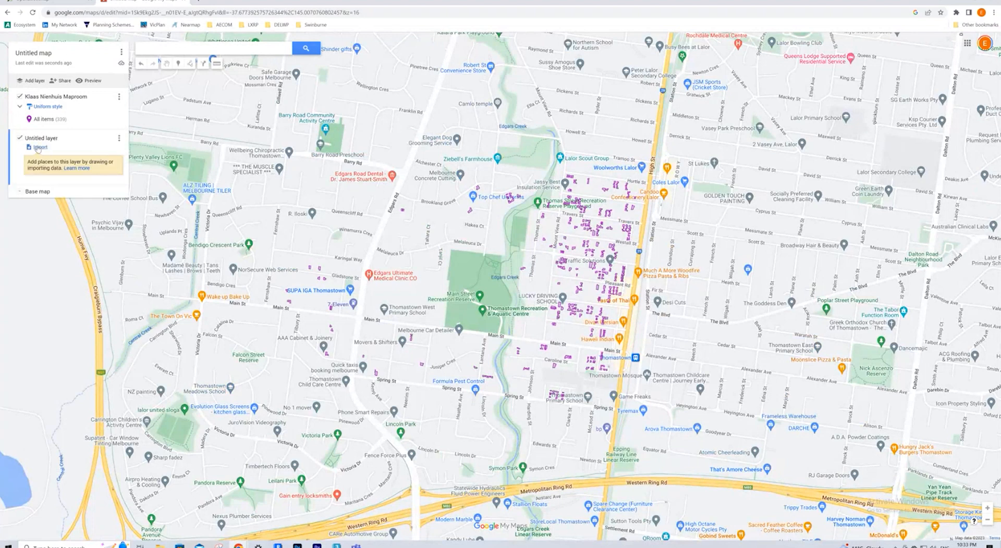
pyautogui.click(40, 148)
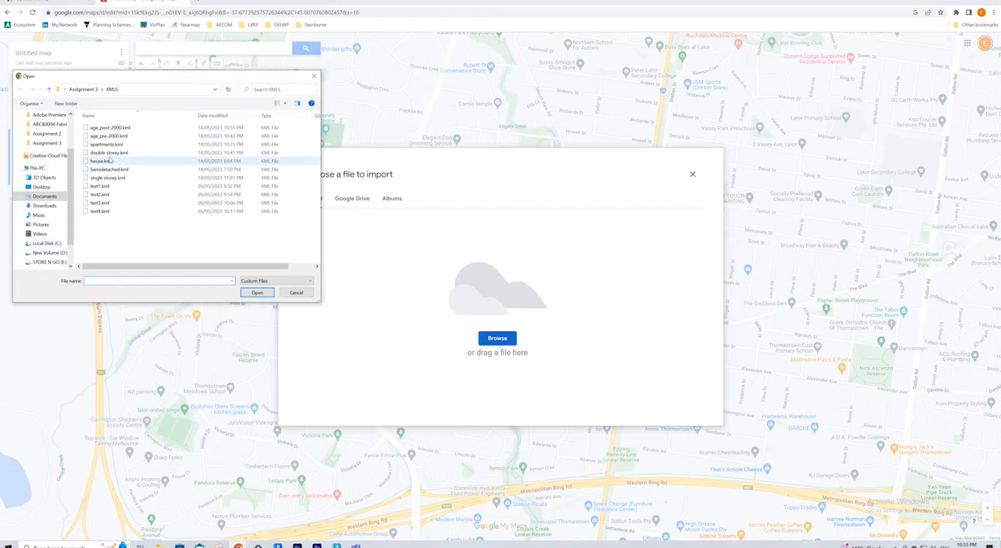
pyautogui.click(107, 177)
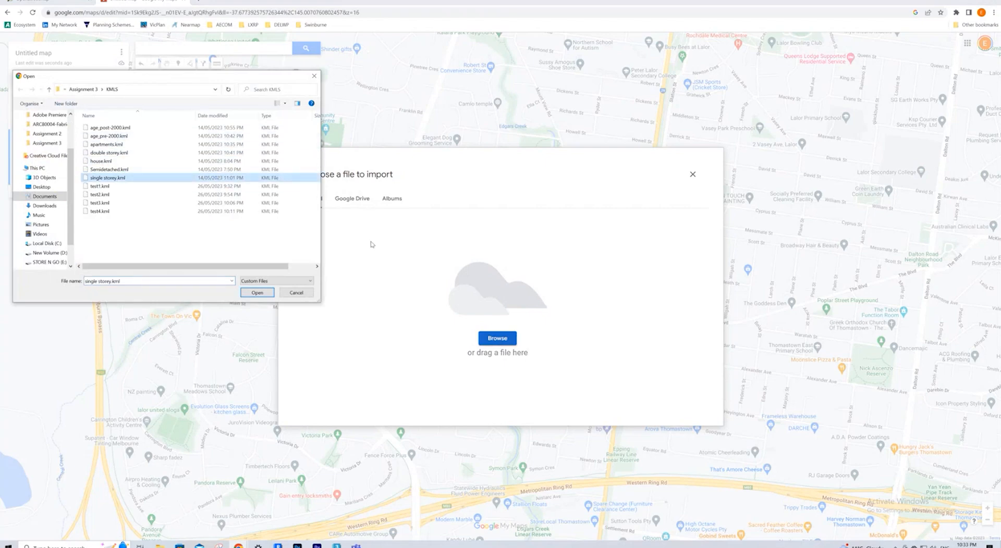
pyautogui.click(267, 295)
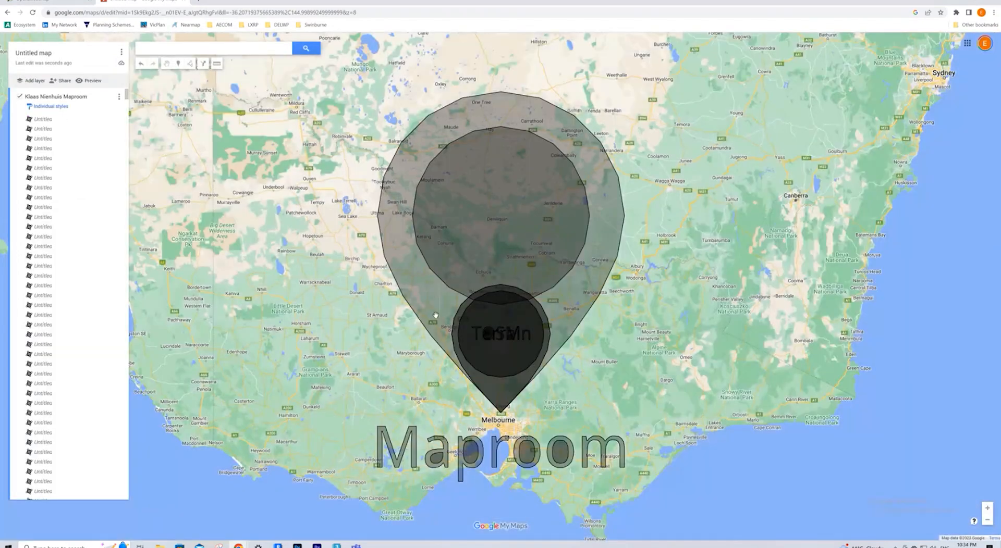
# Delete the second import's watermark pins, circles and overlapping centre letters north of Melbourne.
pyautogui.click(570, 246)
pyautogui.press('Delete')
pyautogui.click(579, 264)
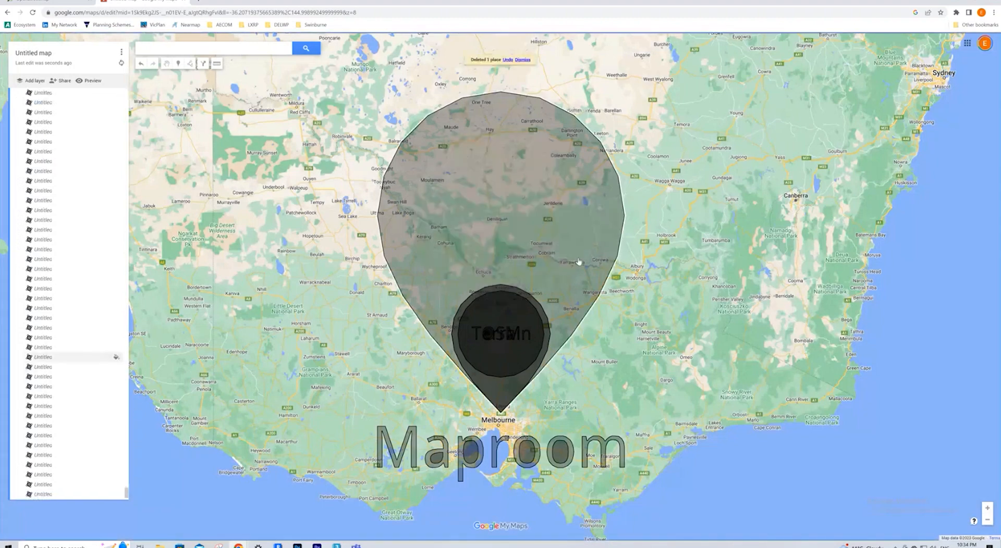
pyautogui.press('Delete')
pyautogui.click(492, 339)
pyautogui.press('Delete')
pyautogui.click(491, 339)
pyautogui.press('Delete')
pyautogui.click(490, 337)
pyautogui.press('Delete')
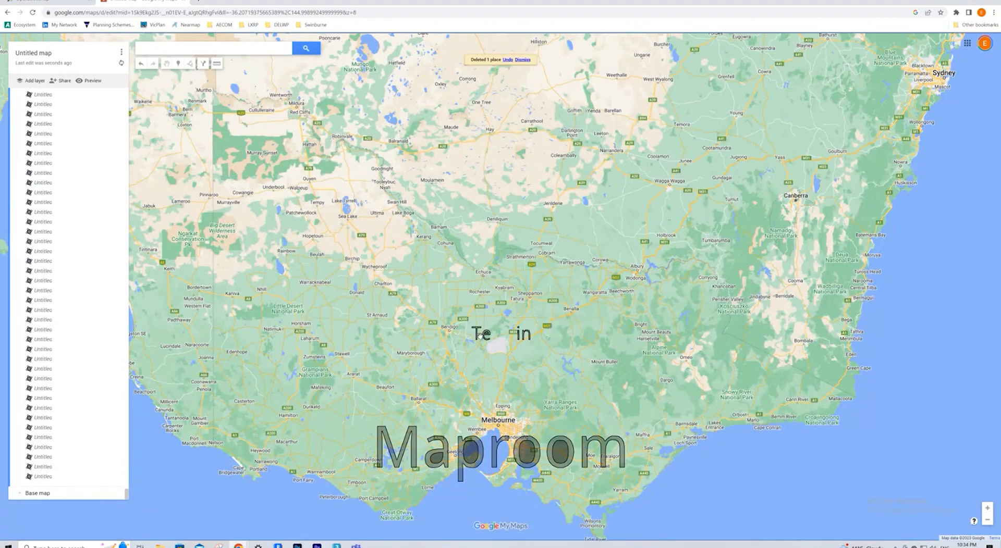
# Delete the second import's "Maproom" lettering and the remaining small watermark letters around Melbourne.
pyautogui.scroll(1, 487, 335)
pyautogui.moveTo(534, 339); pyautogui.dragTo(553, 151)
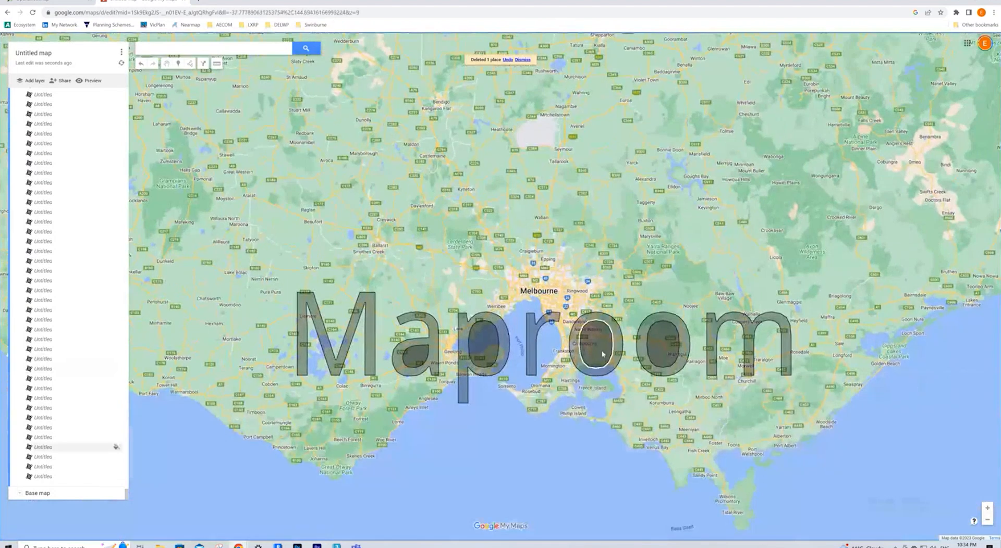
pyautogui.scroll(3, 540, 265)
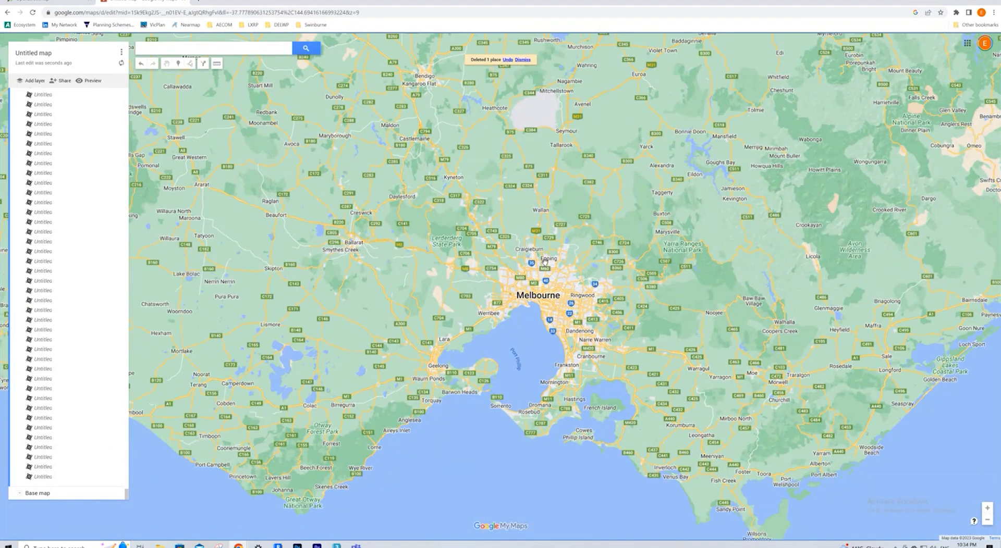
# Group the single-storey layer's places by Uniform style instead of individual styles.
pyautogui.scroll(4, 537, 293)
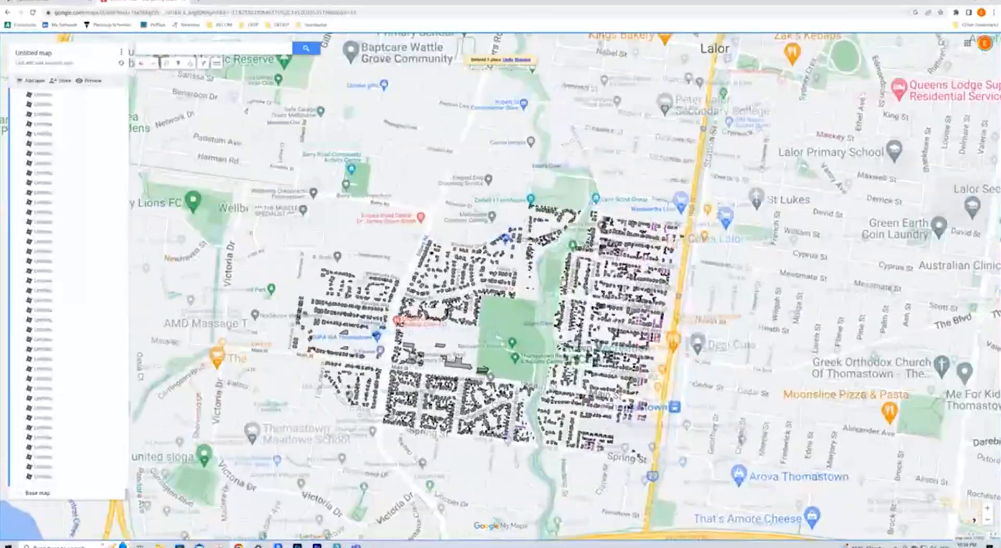
pyautogui.scroll(-1, 561, 273)
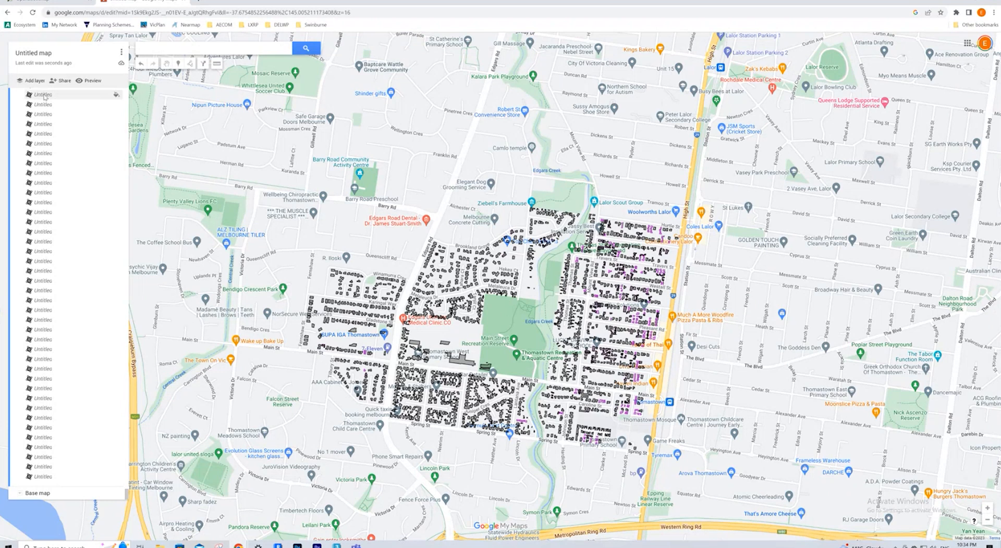
pyautogui.scroll(-2, 119, 248)
pyautogui.scroll(3, 119, 248)
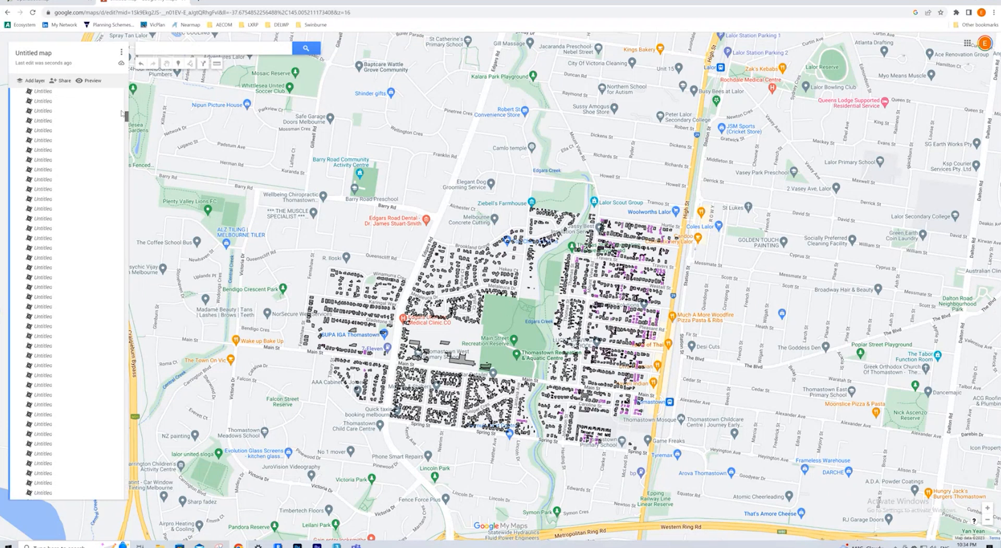
pyautogui.click(59, 149)
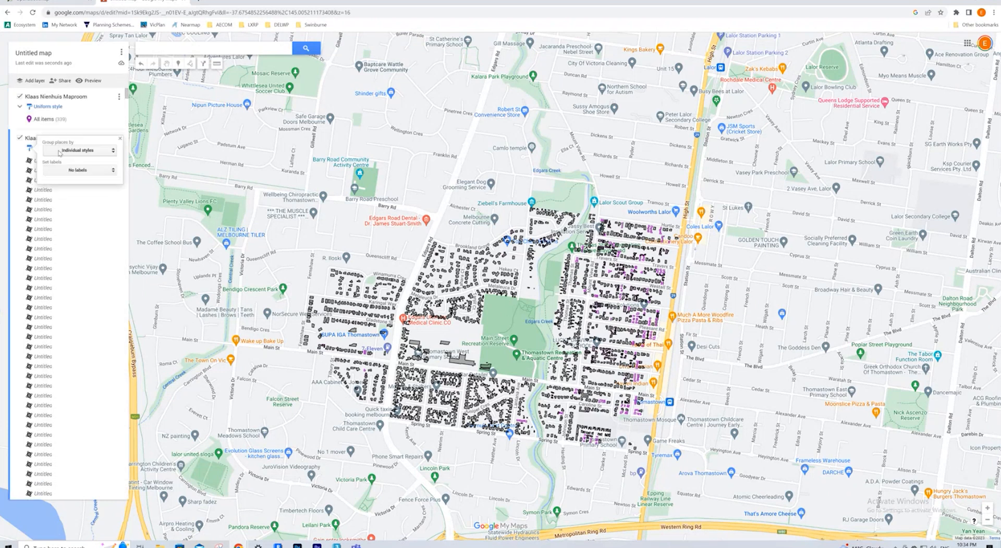
pyautogui.click(86, 150)
pyautogui.click(79, 159)
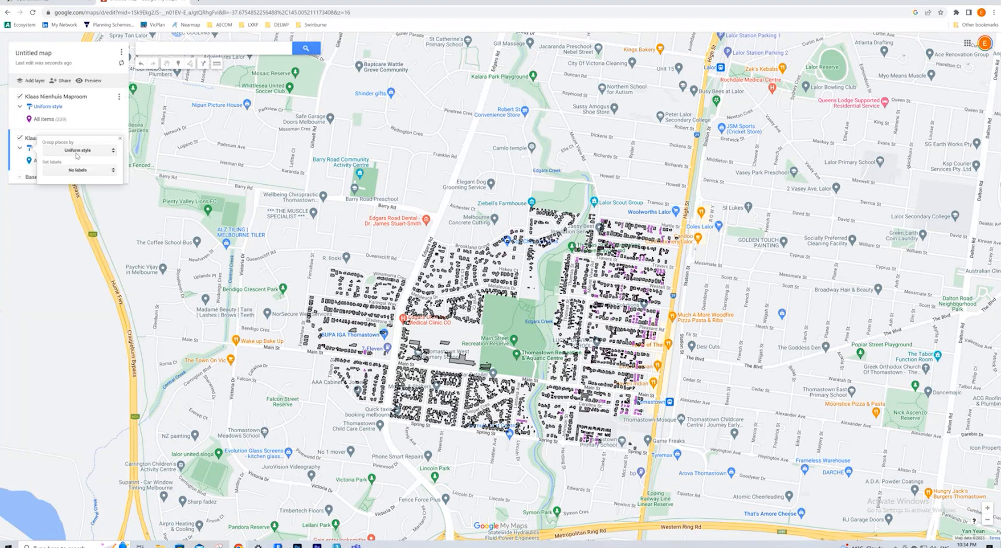
pyautogui.click(29, 162)
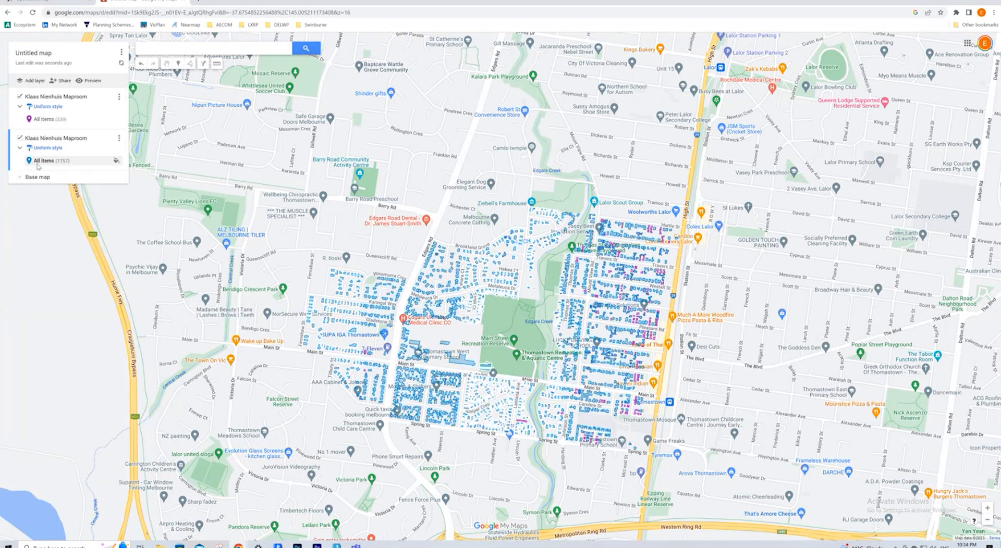
# Recolour all items in the single-storey layer yellow.
pyautogui.click(116, 162)
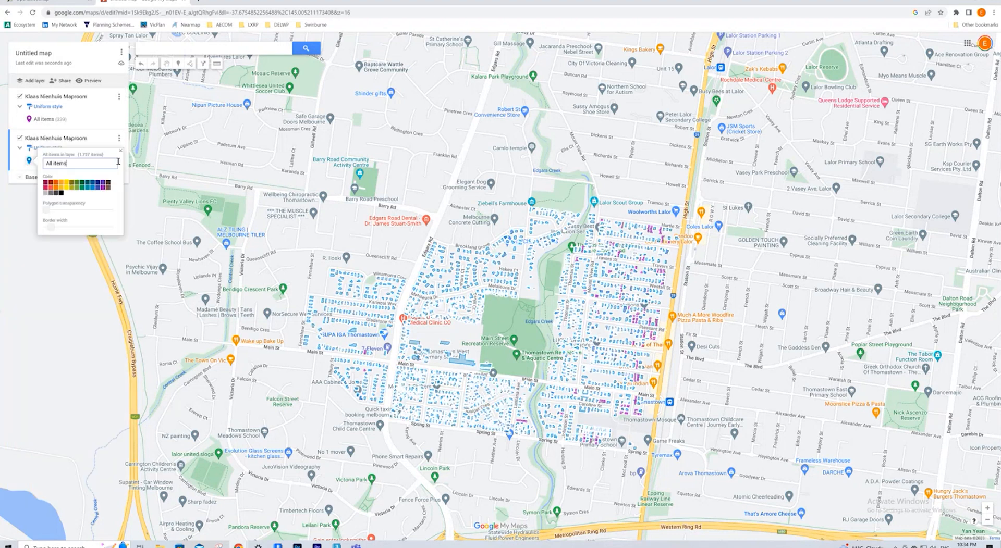
pyautogui.click(69, 183)
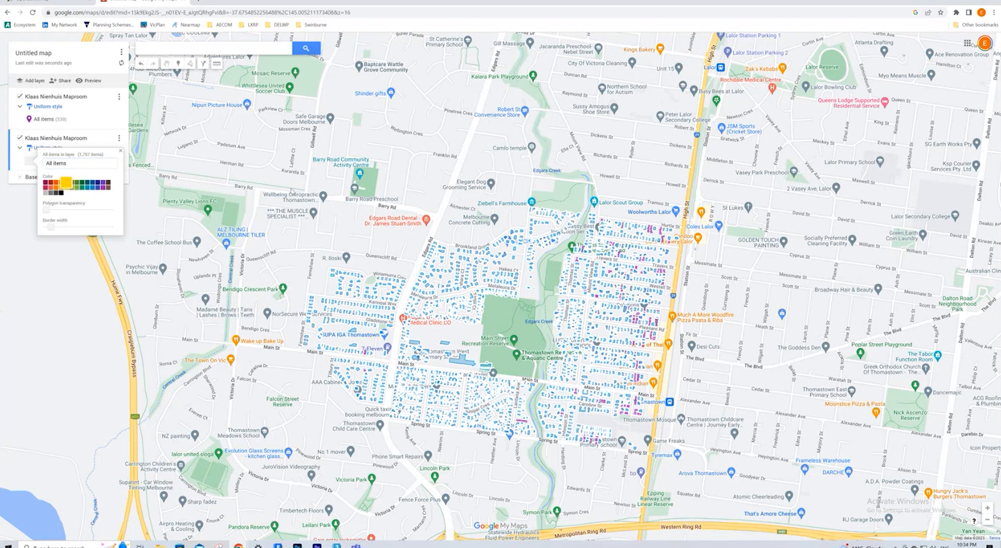
pyautogui.click(490, 349)
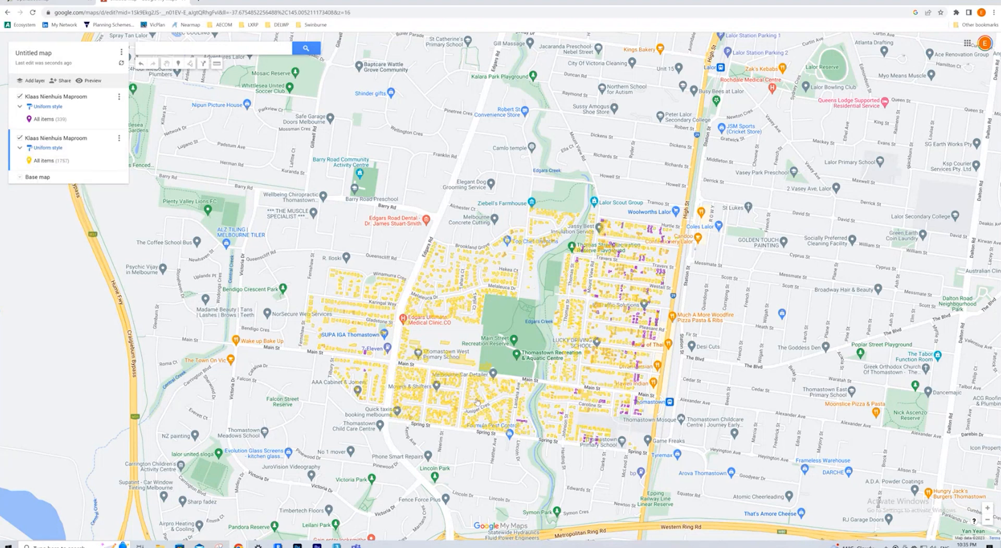
# Delete the single-storey layer's school building shapes around Thomastown West Primary School, north of Main St.
pyautogui.click(464, 364)
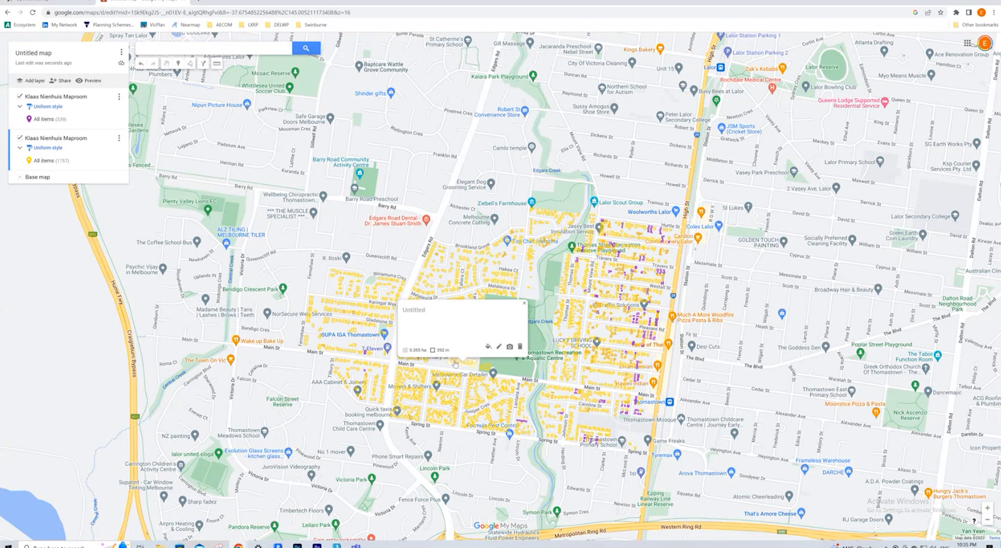
pyautogui.press('Delete')
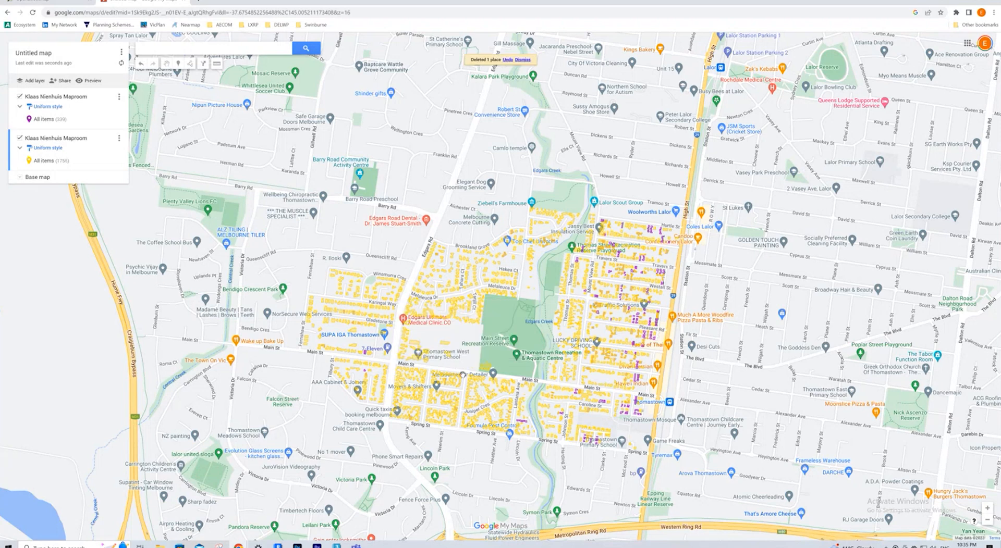
pyautogui.scroll(1, 461, 366)
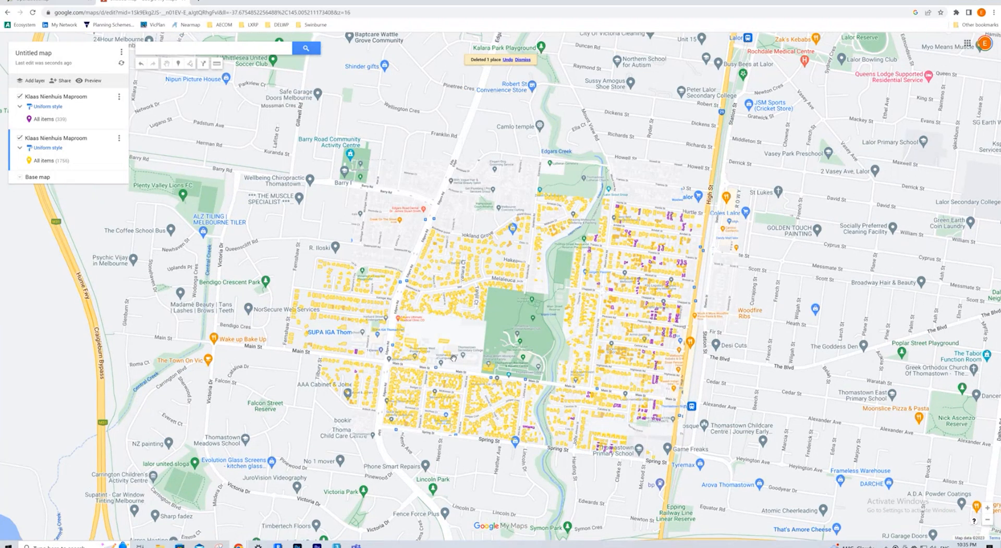
pyautogui.scroll(2, 453, 358)
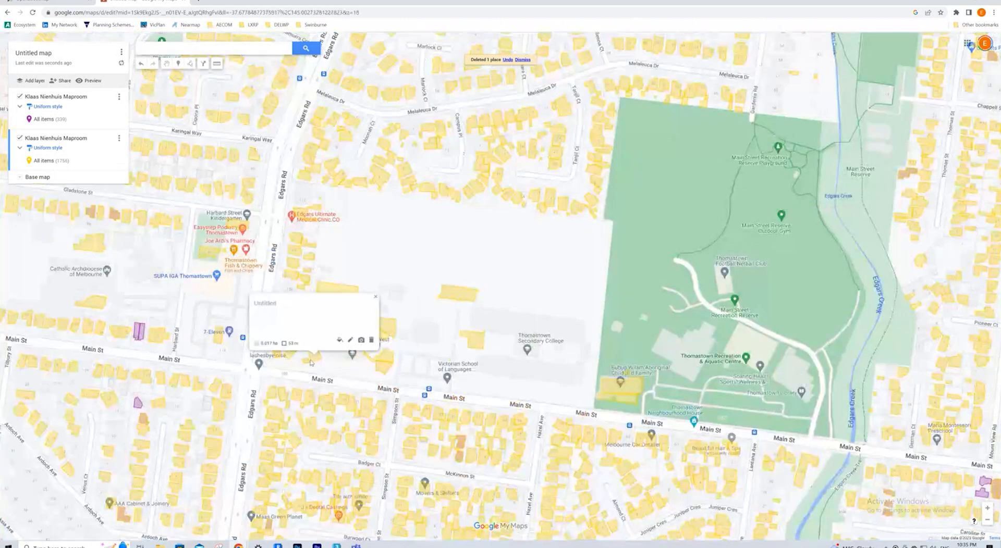
pyautogui.click(353, 315)
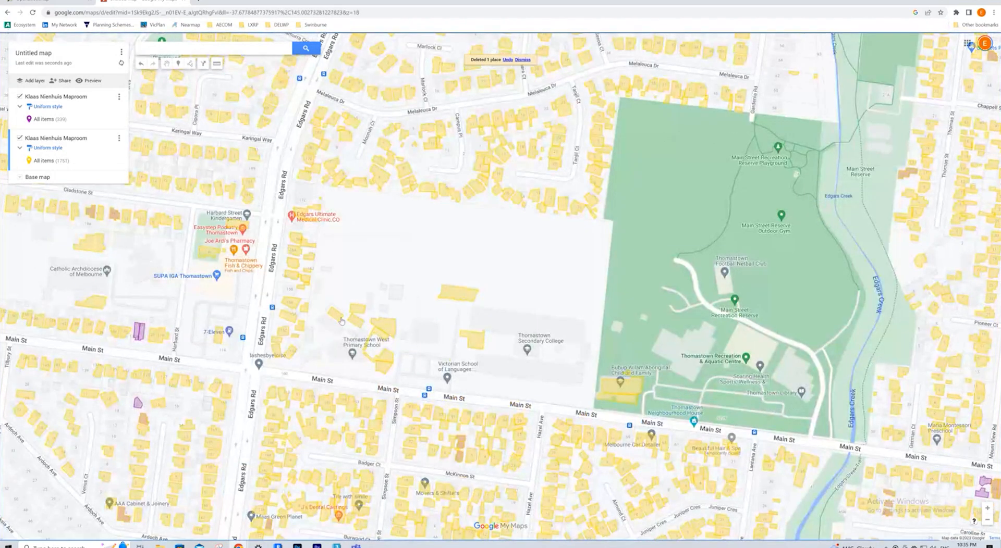
pyautogui.press('Delete')
pyautogui.click(356, 319)
pyautogui.press('Delete')
pyautogui.click(380, 324)
pyautogui.press('Delete')
pyautogui.click(376, 331)
pyautogui.press('Delete')
pyautogui.click(384, 355)
pyautogui.press('Delete')
pyautogui.click(384, 365)
pyautogui.press('Delete')
# Delete the non-residential building shapes at Thomastown Secondary College and the Bubup Wilam child and family centre.
pyautogui.click(458, 294)
pyautogui.press('Delete')
pyautogui.click(475, 348)
pyautogui.press('Delete')
pyautogui.click(635, 394)
pyautogui.press('Delete')
pyautogui.click(629, 375)
pyautogui.press('Delete')
pyautogui.click(617, 399)
pyautogui.press('Delete')
# Delete the non-residential building shapes west of Edgars Rd, around the Catholic Archdiocese site and Harbard Street Kindergarten.
pyautogui.click(86, 250)
pyautogui.press('Delete')
pyautogui.click(99, 306)
pyautogui.press('Delete')
pyautogui.click(214, 254)
pyautogui.press('Delete')
pyautogui.click(232, 227)
pyautogui.press('Delete')
pyautogui.click(219, 251)
pyautogui.press('Delete')
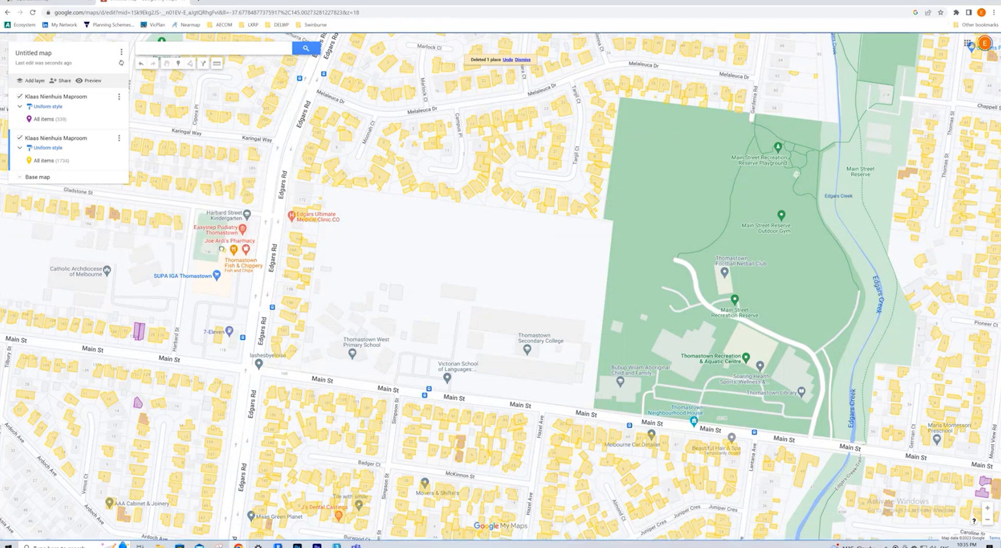
pyautogui.click(224, 249)
pyautogui.press('Delete')
# Change the base map to the pale grey style with plain white roads and almost no labels.
pyautogui.scroll(-2, 453, 256)
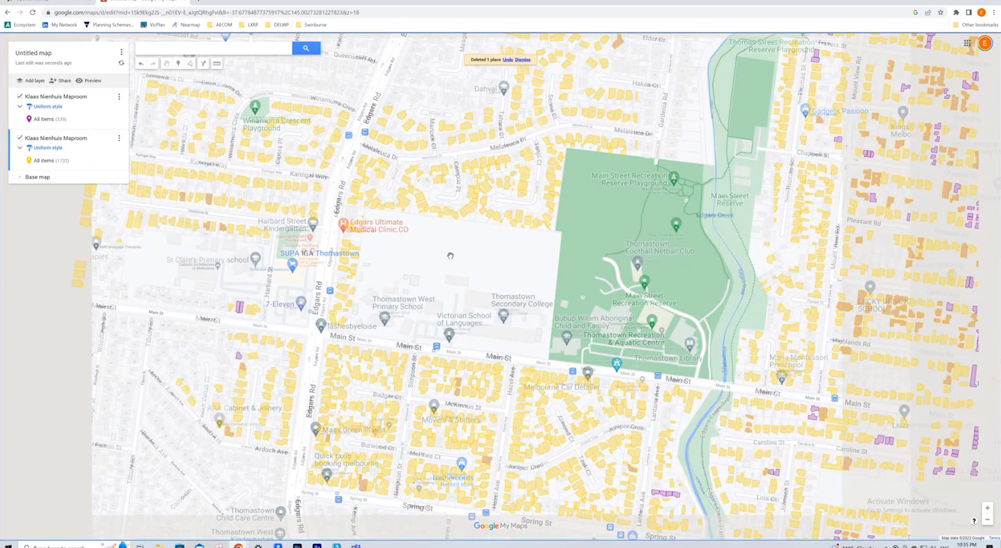
pyautogui.scroll(-2, 450, 255)
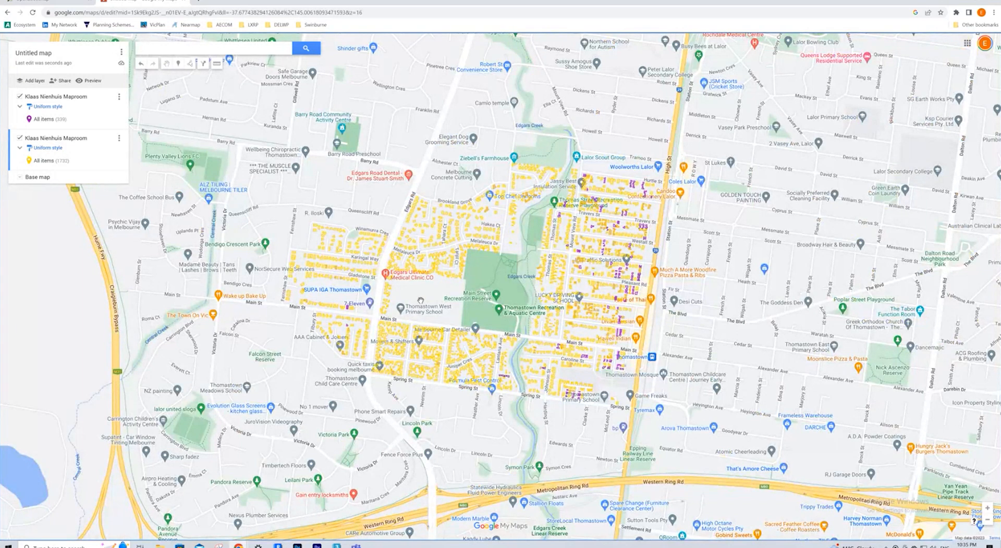
pyautogui.click(23, 178)
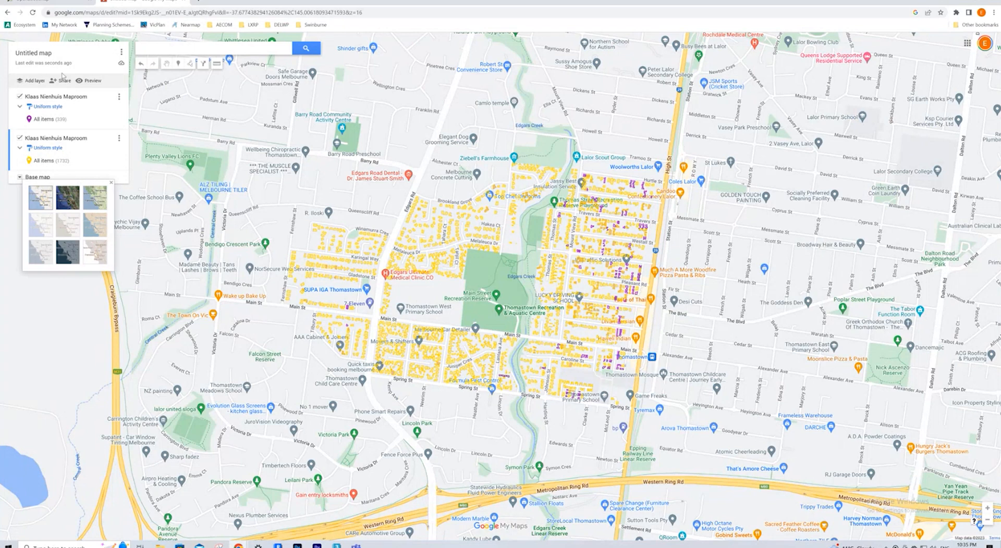
pyautogui.click(123, 178)
pyautogui.click(21, 177)
pyautogui.click(47, 224)
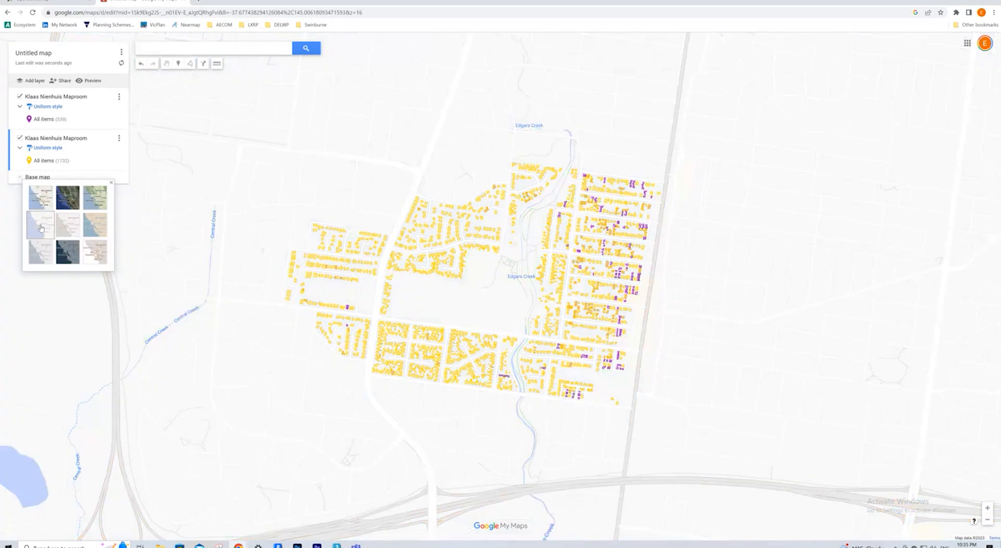
pyautogui.click(68, 225)
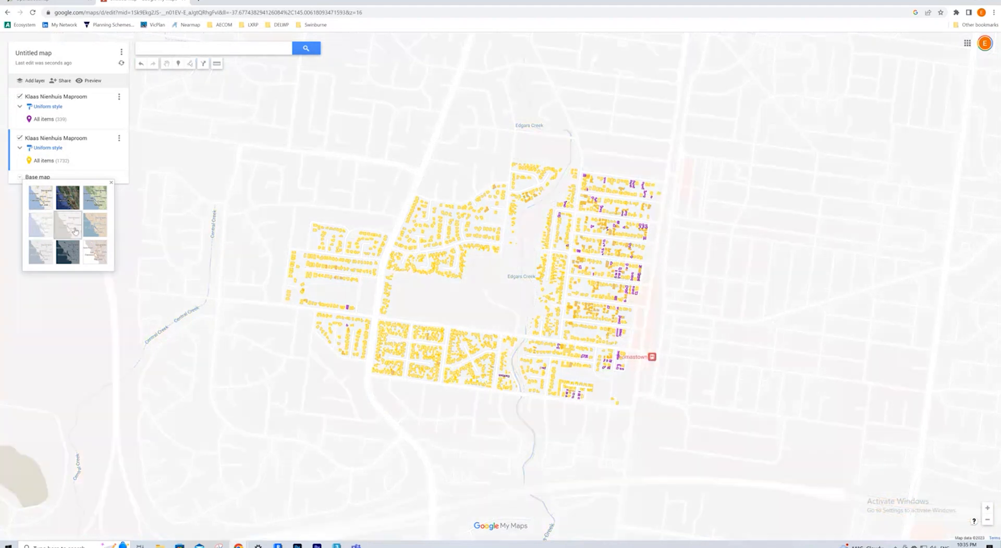
pyautogui.moveTo(512, 294); pyautogui.dragTo(552, 289)
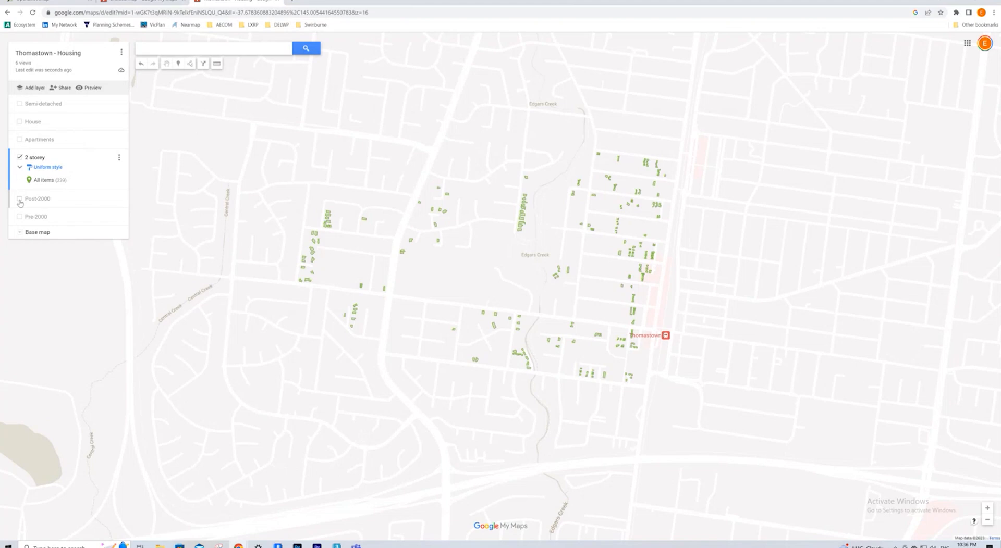
# In the Thomastown - Housing map, hide the 2 storey layer and show the Post-2000 and Pre-2000 layers together.
pyautogui.click(20, 157)
pyautogui.click(20, 175)
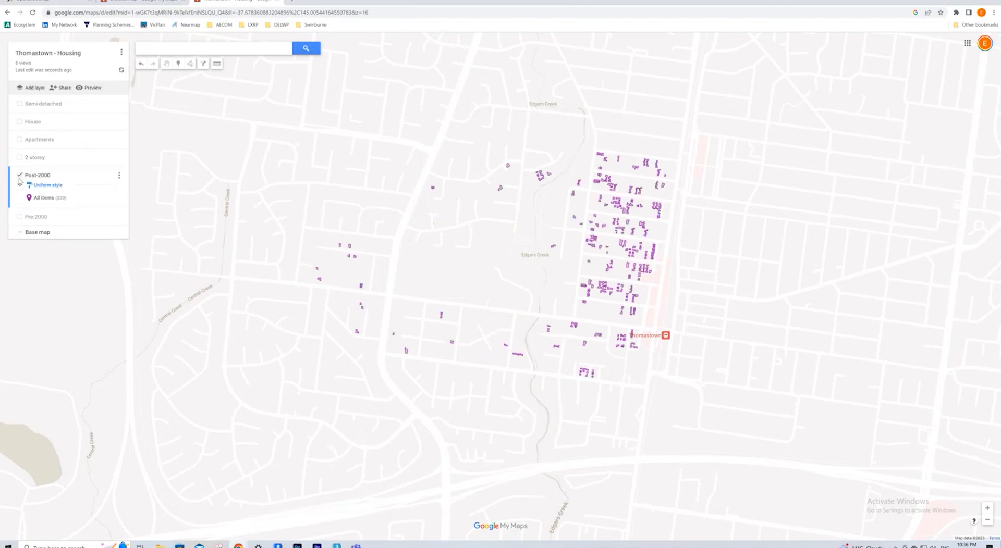
pyautogui.click(20, 217)
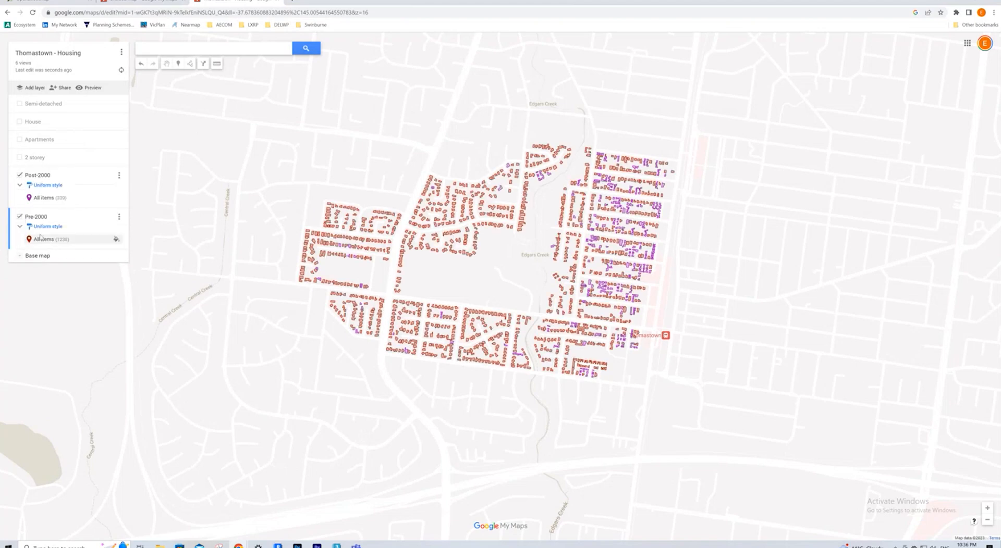
pyautogui.moveTo(701, 272); pyautogui.dragTo(679, 276)
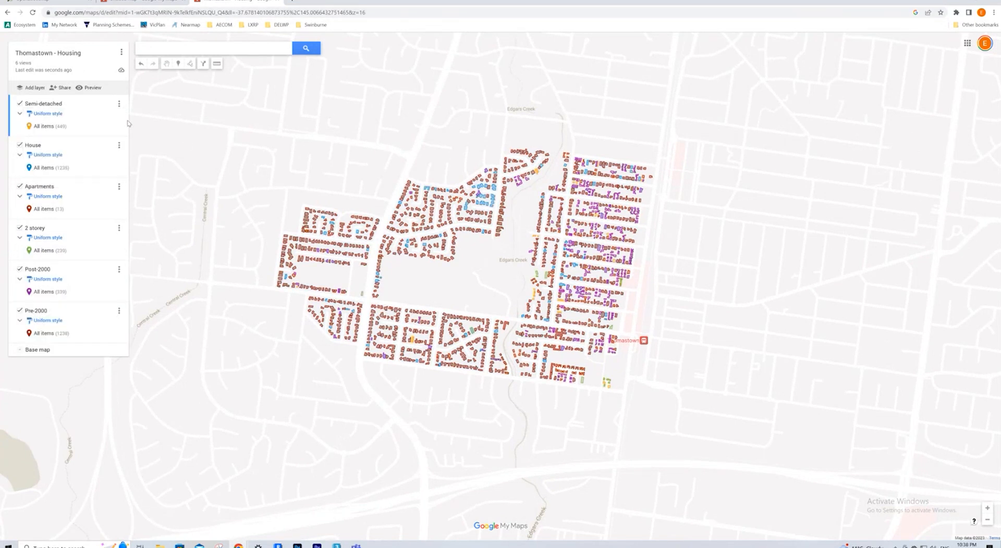
# Export the Semi-detached layer's data as CSV and open the downloaded file in Excel with the WKT column widened.
pyautogui.click(120, 106)
pyautogui.moveTo(62, 179)
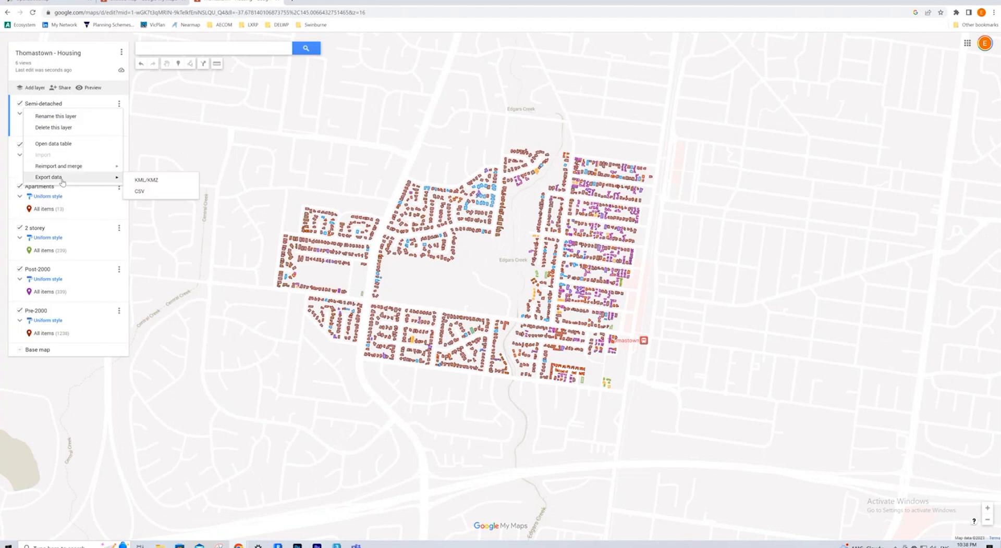
pyautogui.click(149, 195)
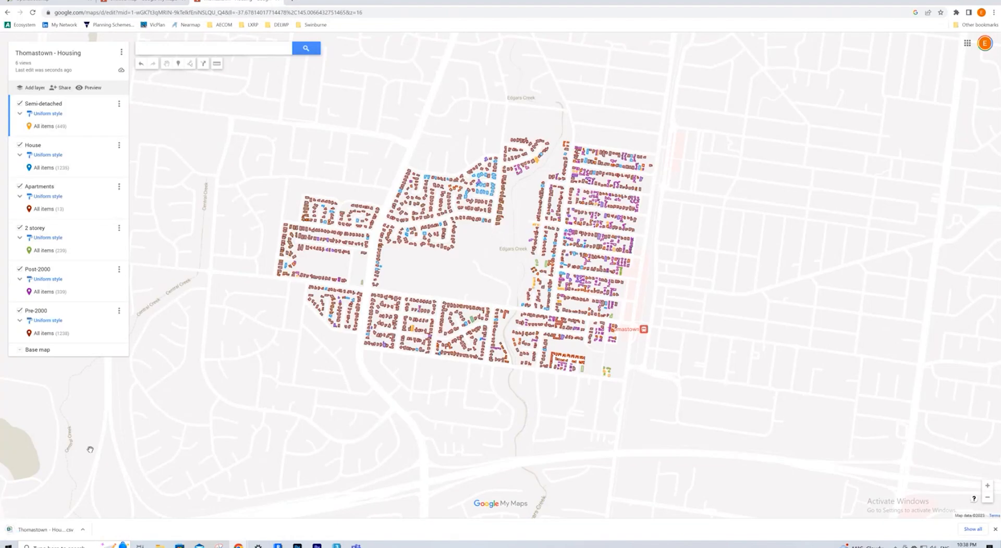
pyautogui.click(44, 530)
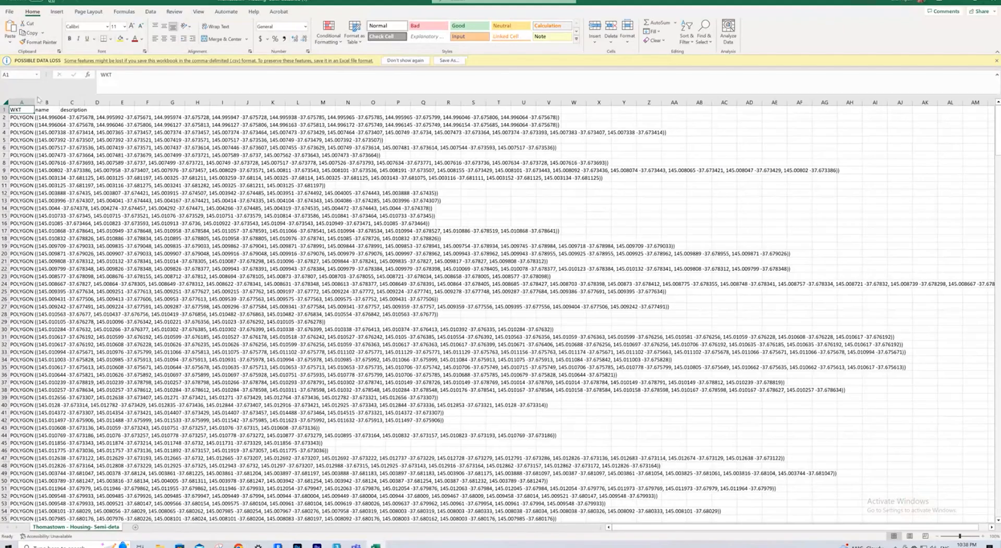
pyautogui.moveTo(33, 102); pyautogui.dragTo(316, 102)
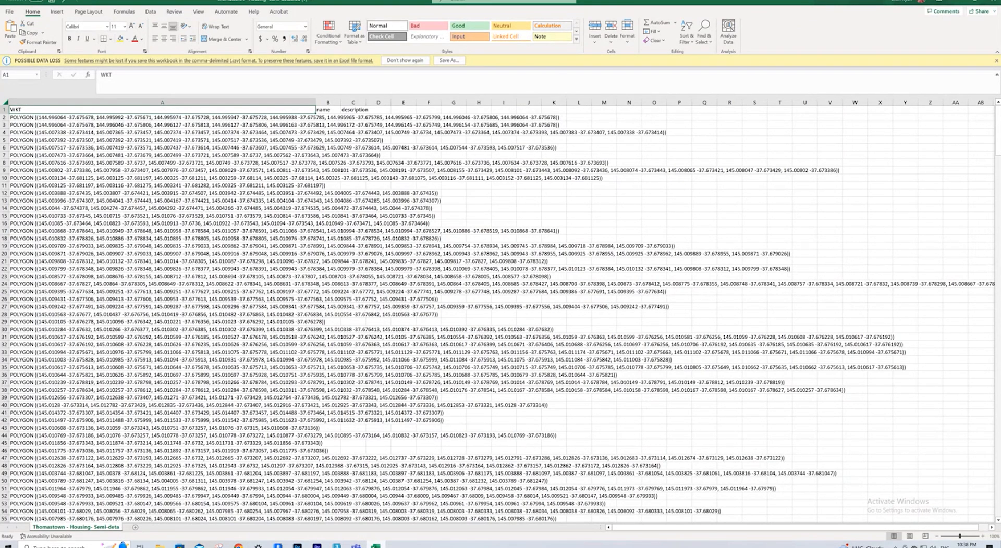
# Switch back to the map in Chrome and hide every layer except Semi-detached.
pyautogui.click(238, 546)
pyautogui.click(20, 145)
pyautogui.click(19, 162)
pyautogui.click(20, 181)
pyautogui.click(20, 198)
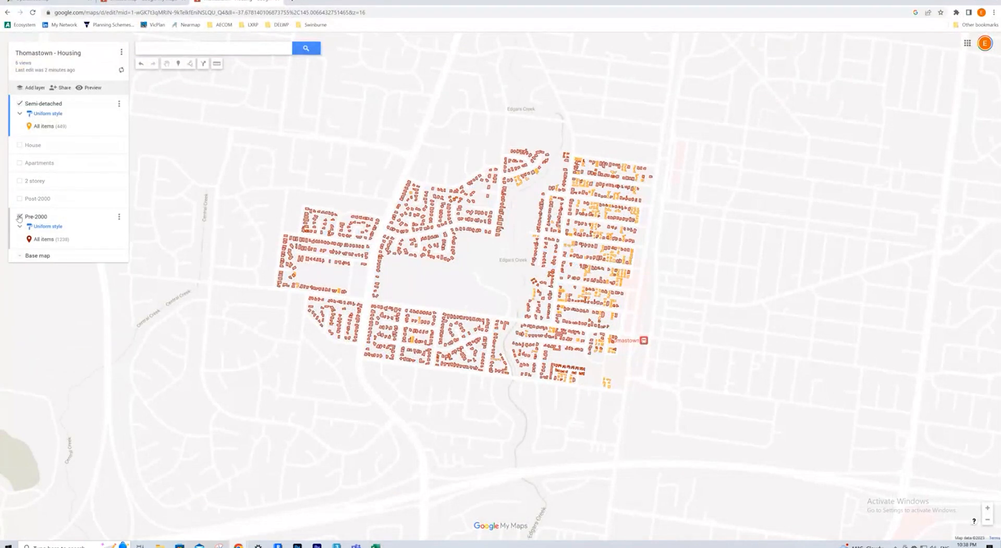
pyautogui.click(19, 217)
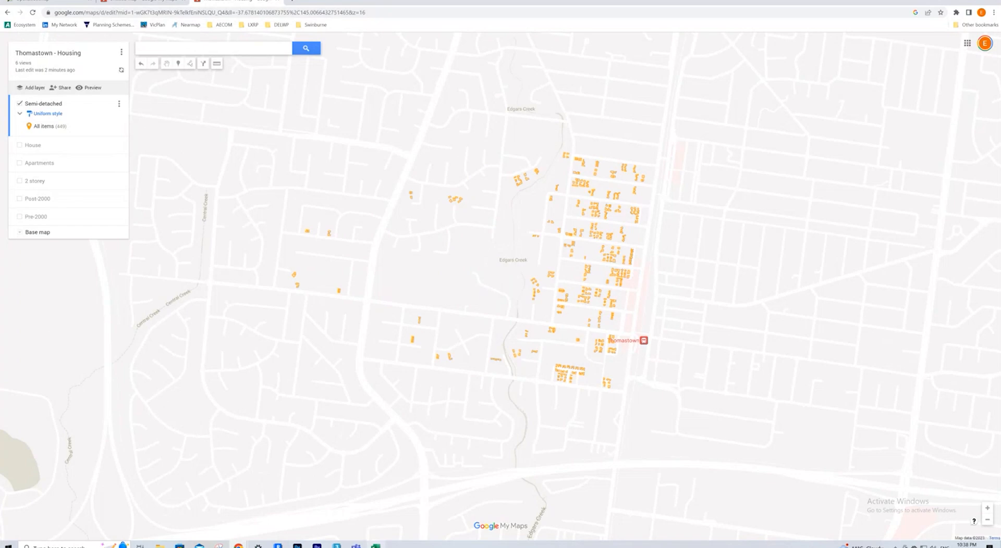
# Switch to the CSV in Excel and enter Semi-Detached in cell B2 under the name heading.
pyautogui.click(376, 546)
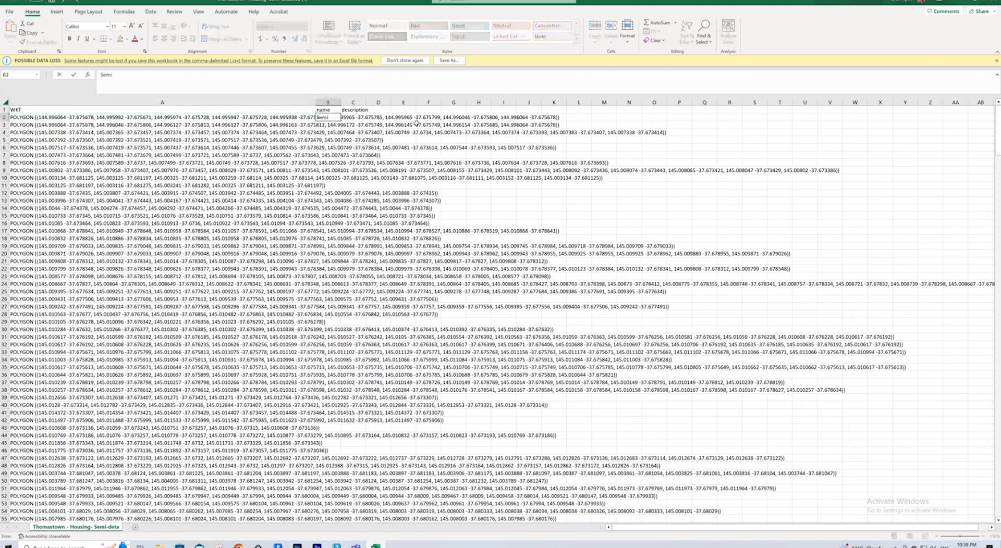
pyautogui.write('ached')
pyautogui.hotkey('ctrl', 'Return')
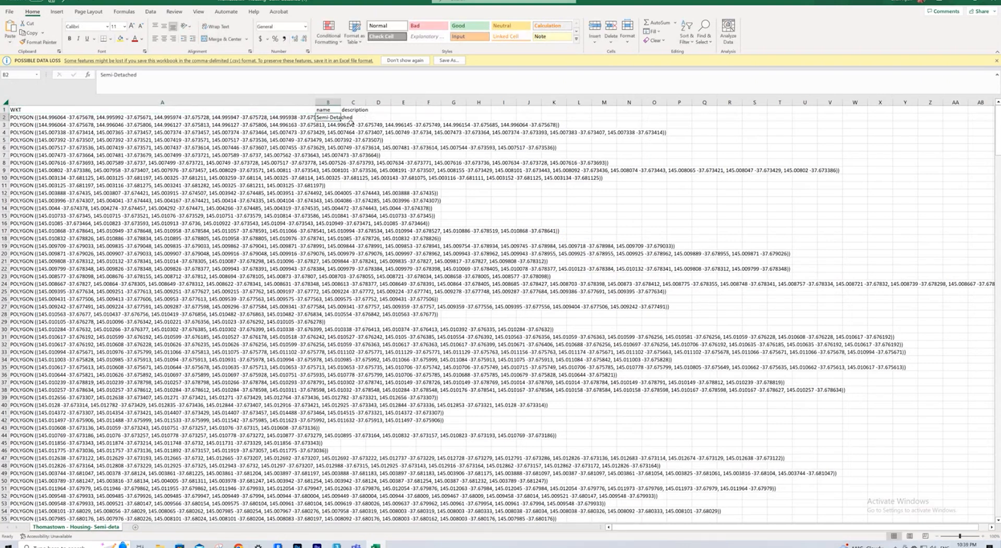
# Fill Semi-Detached down the name column for all polygon rows and check the sheet from its first row.
pyautogui.moveTo(341, 125); pyautogui.dragTo(341, 514)
pyautogui.moveTo(340, 452); pyautogui.dragTo(340, 447)
pyautogui.click(428, 420)
pyautogui.scroll(17, 410, 295)
pyautogui.scroll(20, 410, 295)
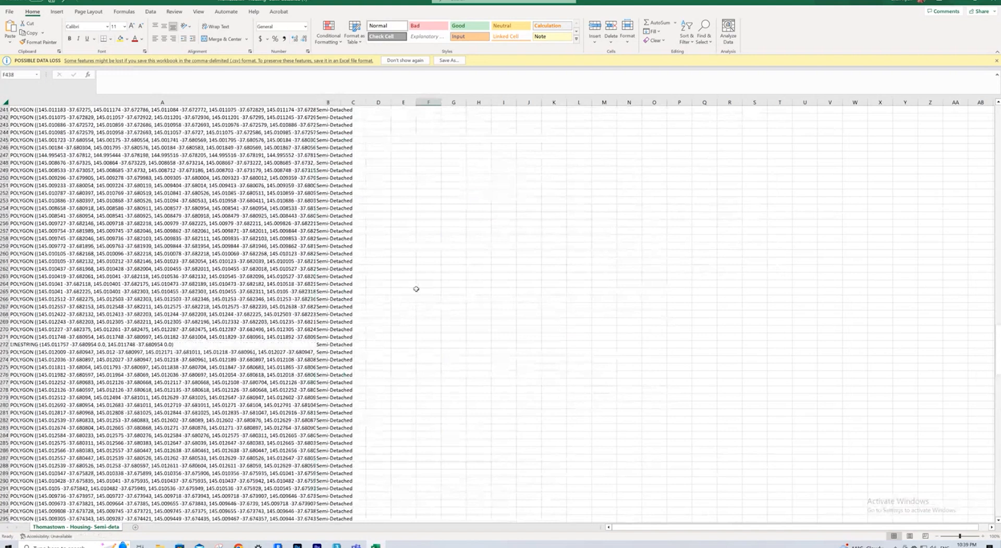
pyautogui.moveTo(998, 270); pyautogui.dragTo(998, 121)
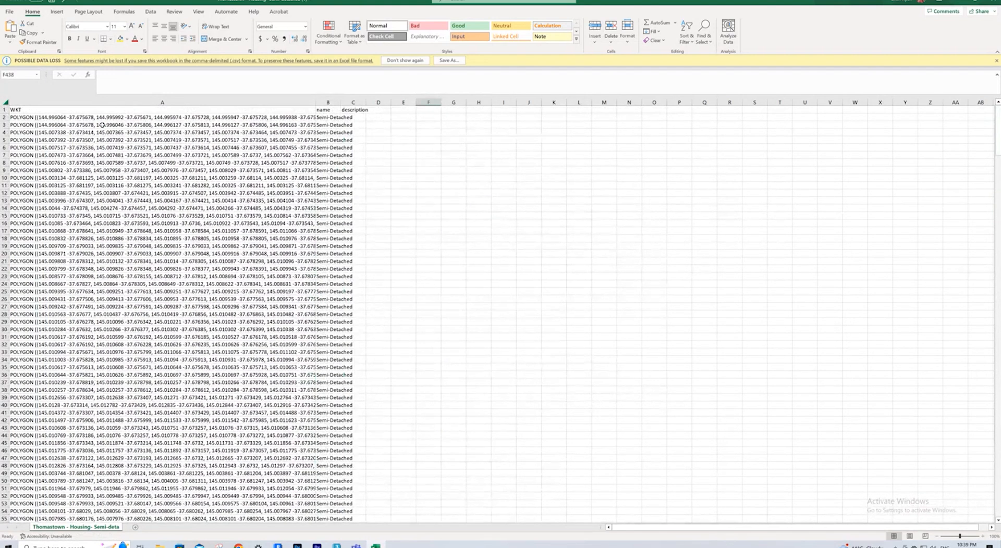
pyautogui.click(78, 119)
pyautogui.click(322, 118)
pyautogui.click(454, 208)
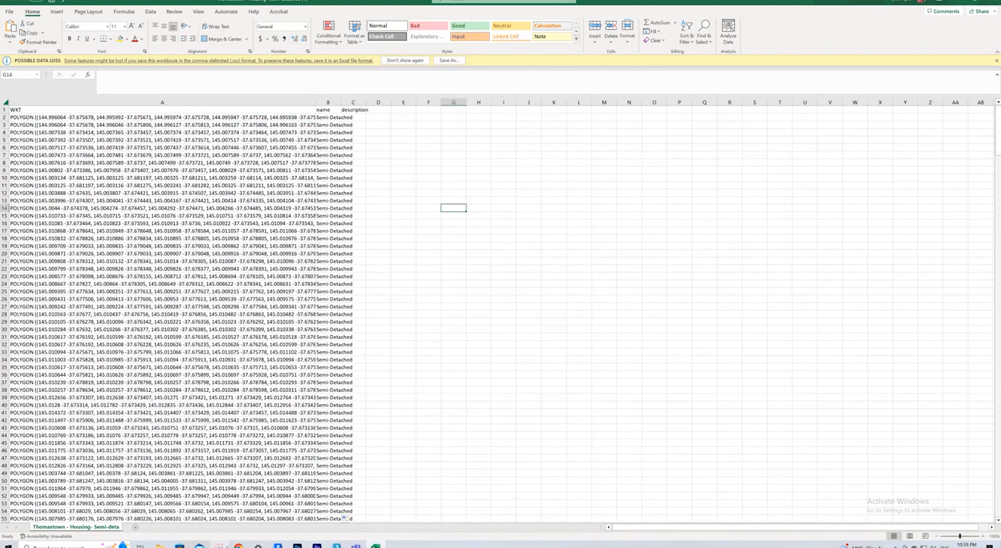
# Switch back to the map in Chrome and show only the House layer in place of Semi-detached.
pyautogui.click(237, 546)
pyautogui.click(281, 515)
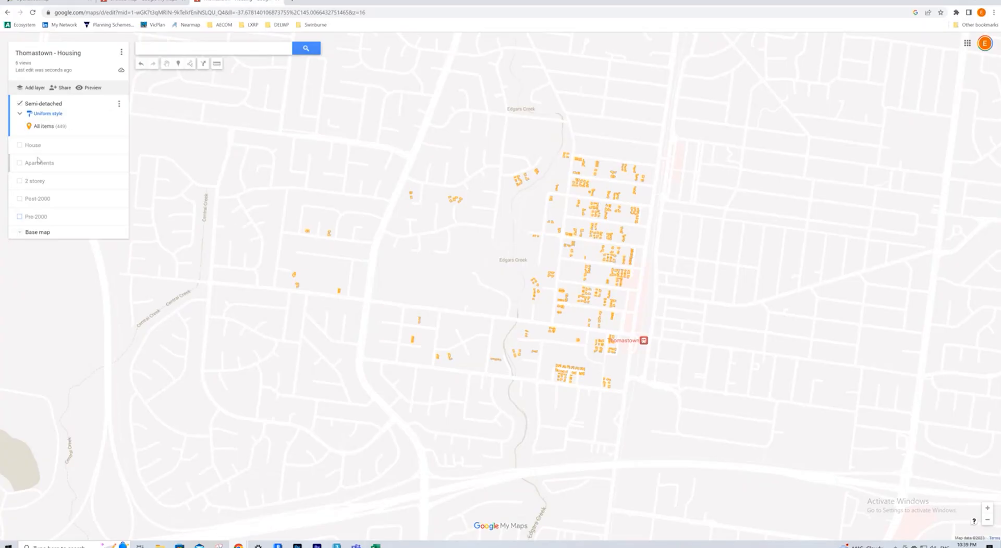
pyautogui.click(20, 146)
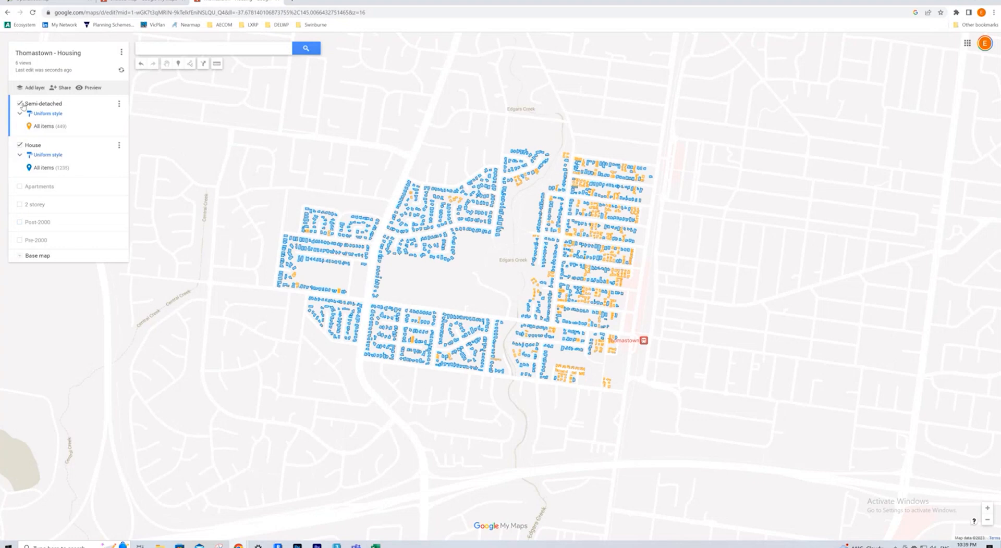
pyautogui.click(20, 103)
# Export the House layer's data as CSV and open the downloaded file in Excel.
pyautogui.click(119, 123)
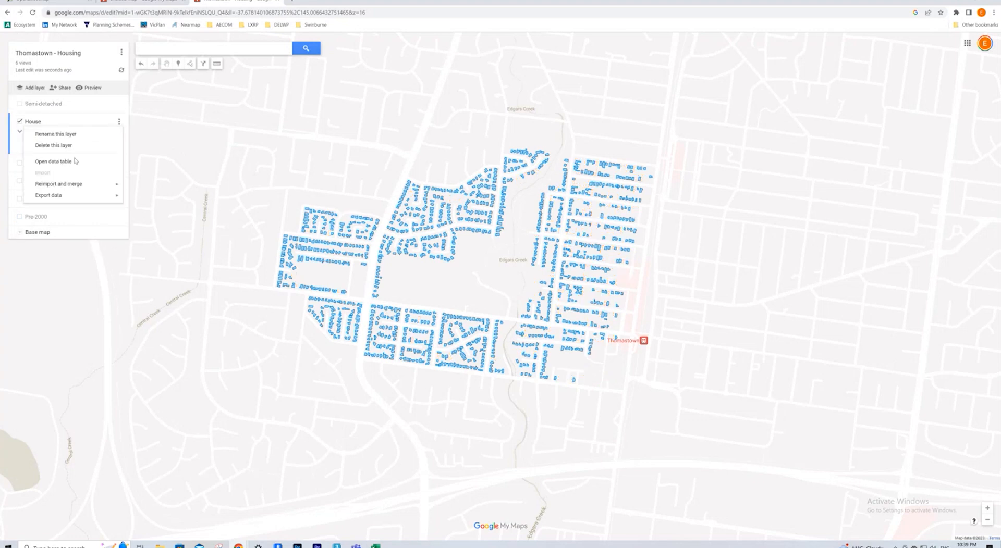
pyautogui.moveTo(59, 198)
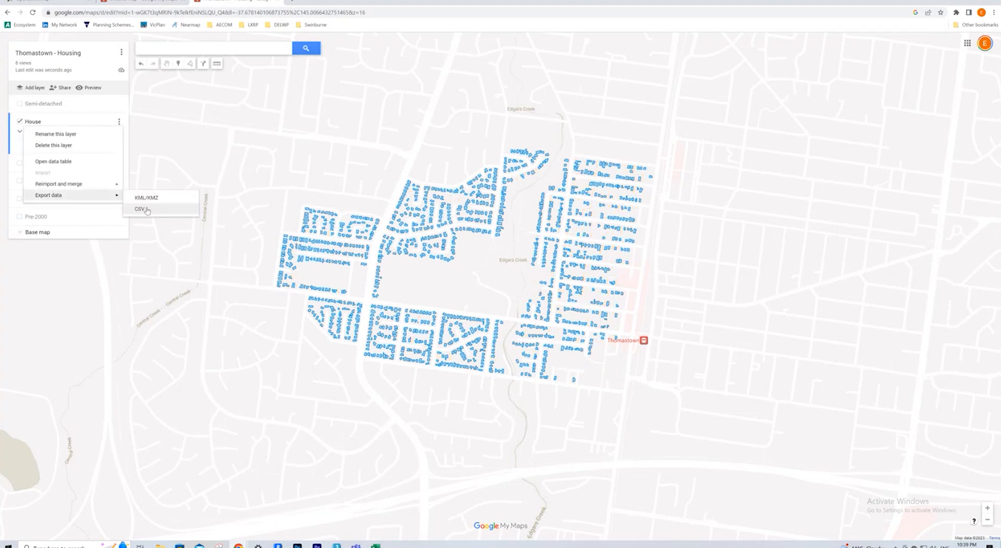
pyautogui.click(144, 209)
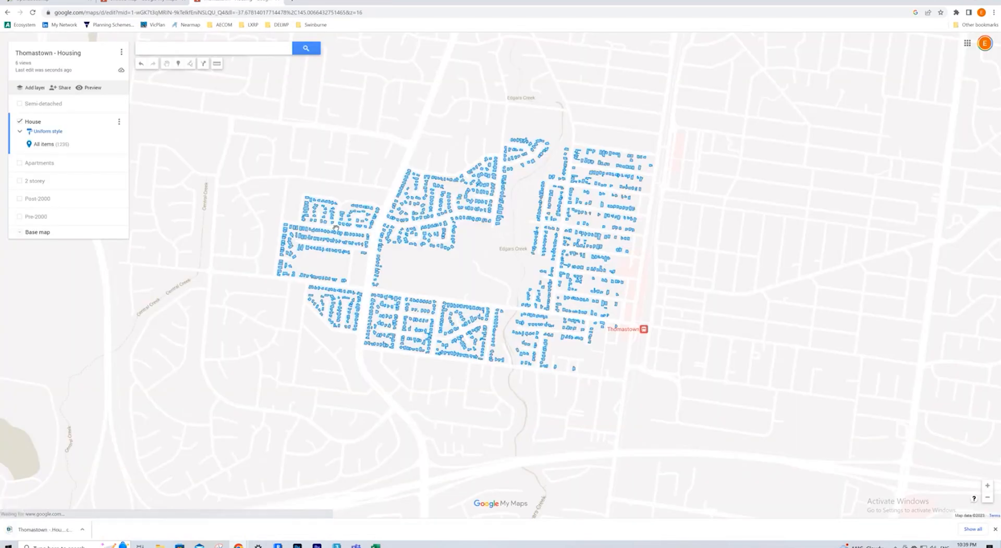
pyautogui.click(48, 537)
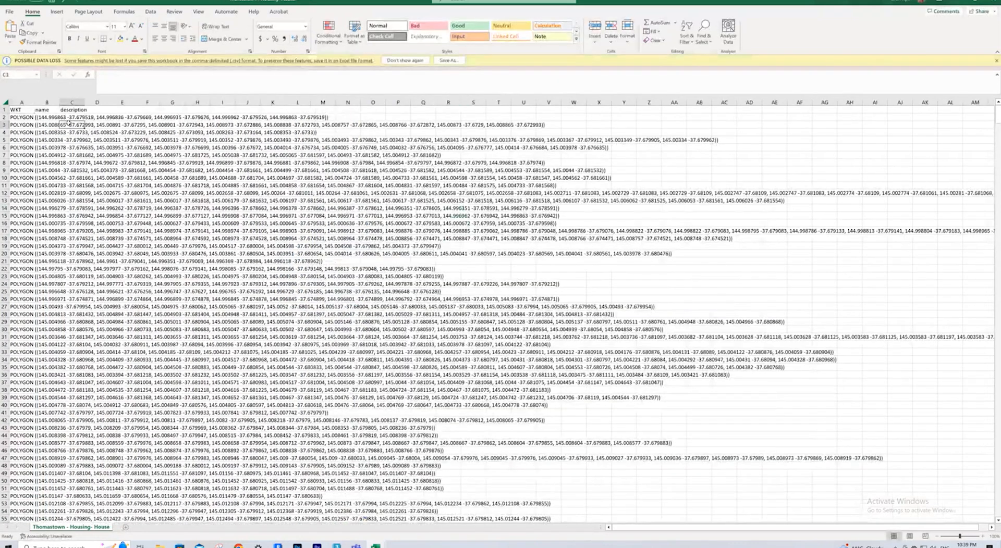
# Widen the WKT column and enter Detached in cell B2 under the name heading.
pyautogui.click(50, 118)
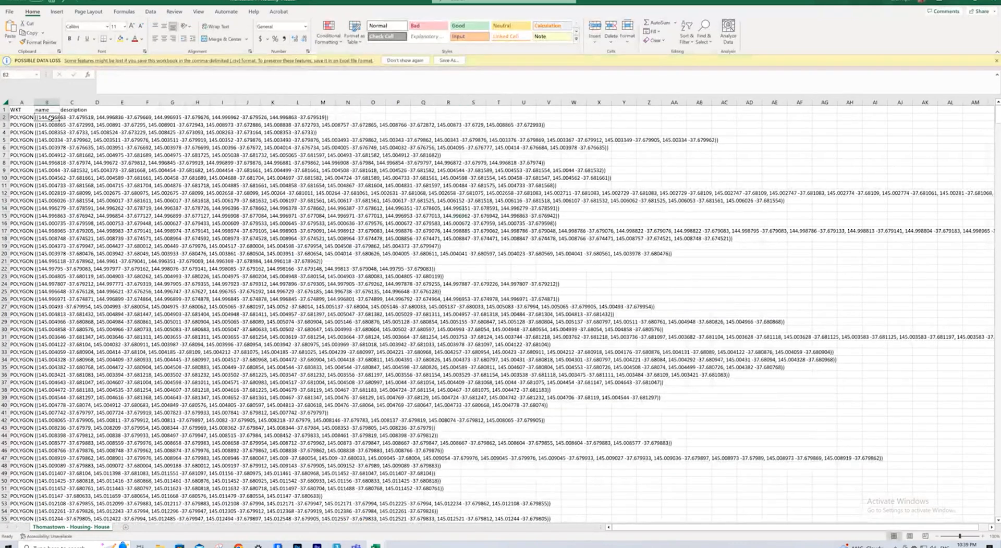
pyautogui.moveTo(34, 102); pyautogui.dragTo(227, 102)
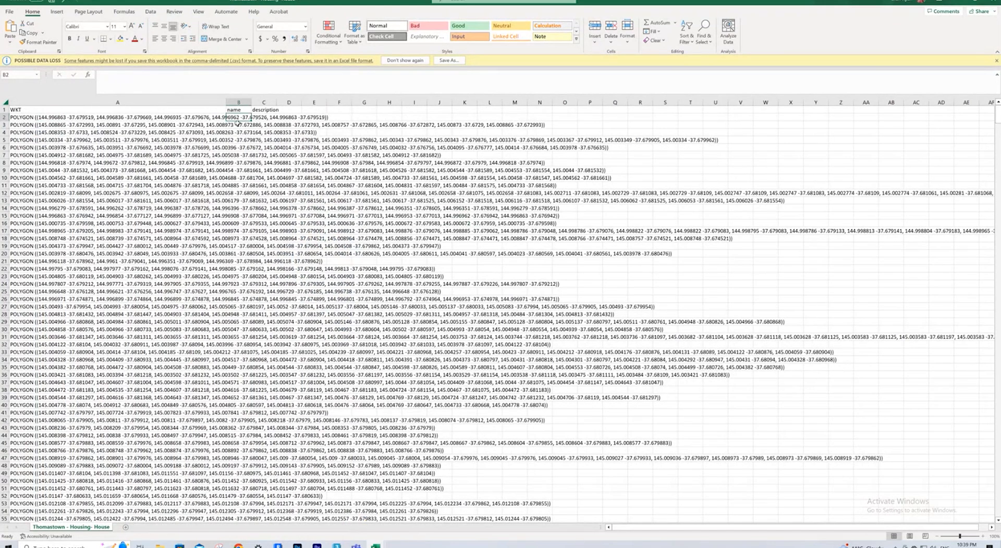
pyautogui.write('Detached')
pyautogui.hotkey('ctrl', 'Return')
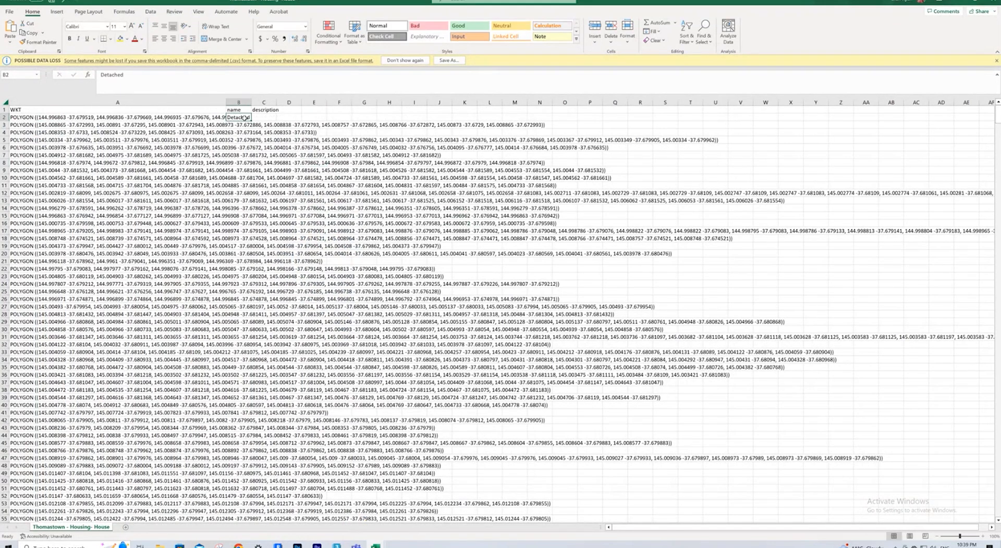
# Fill Detached down the name column for all polygon rows and return to the sheet's first row.
pyautogui.moveTo(252, 119); pyautogui.dragTo(255, 511)
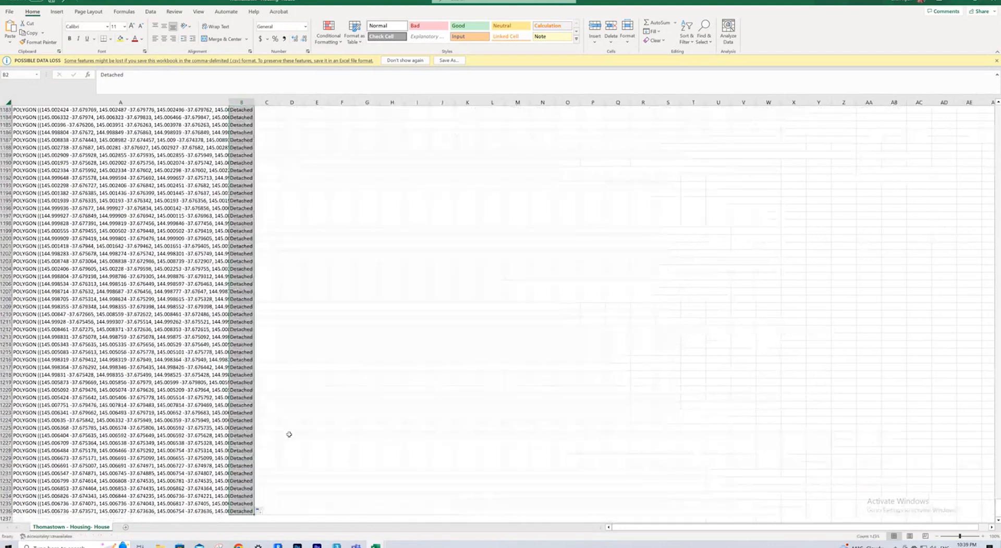
pyautogui.click(342, 382)
pyautogui.scroll(20, 348, 363)
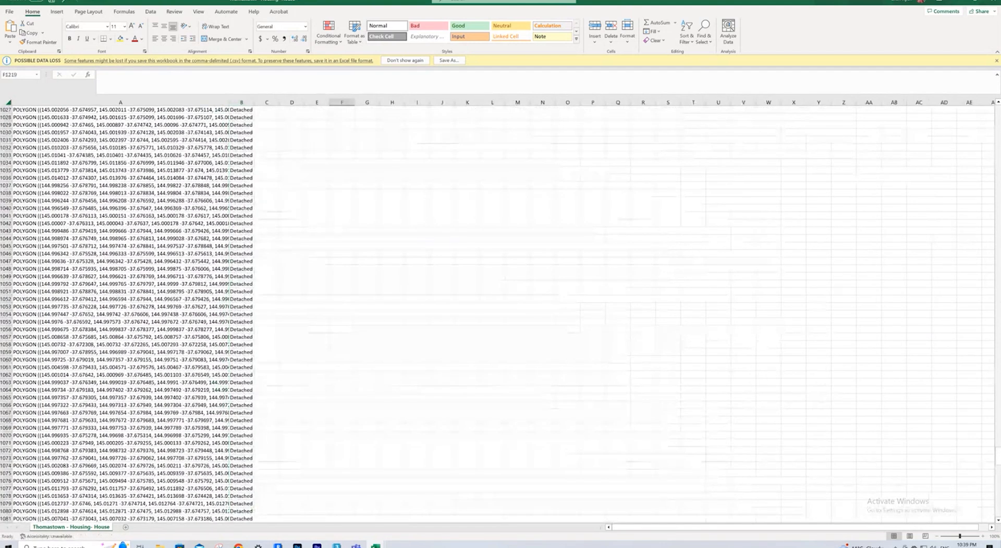
pyautogui.moveTo(998, 458); pyautogui.dragTo(998, 112)
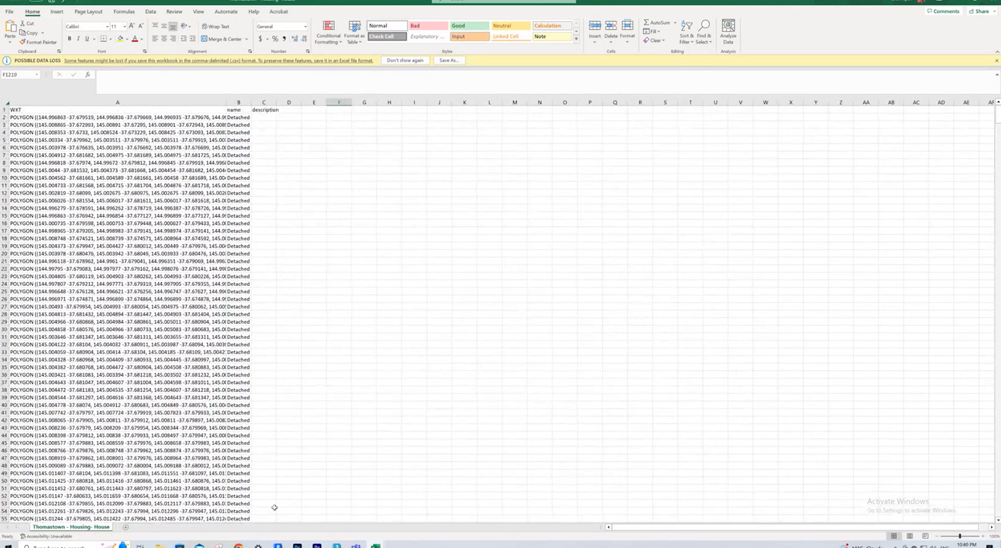
pyautogui.click(312, 150)
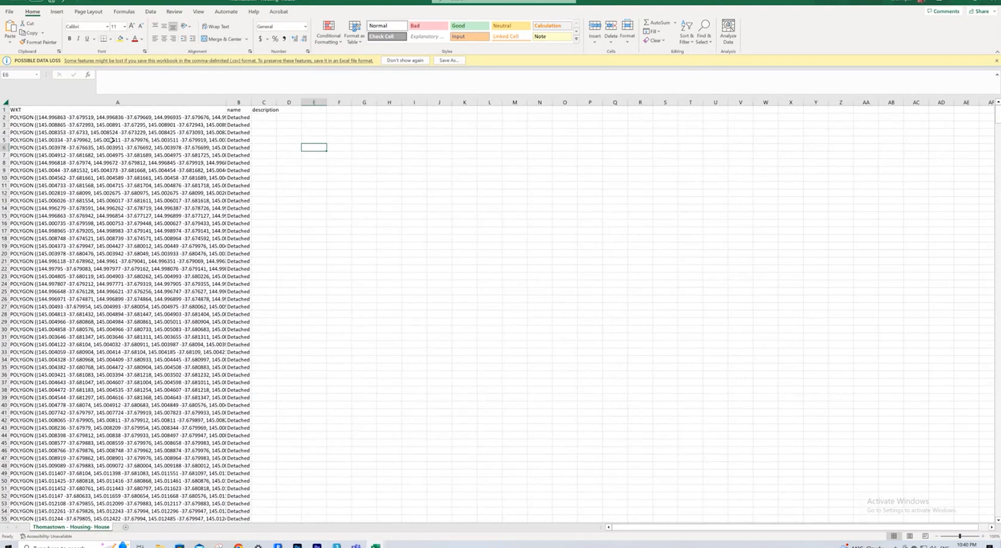
# Copy the entire House sheet and switch to the Semi-detached workbook.
pyautogui.click(6, 102)
pyautogui.hotkey('ctrl', 'c')
pyautogui.click(415, 451)
pyautogui.moveTo(374, 545)
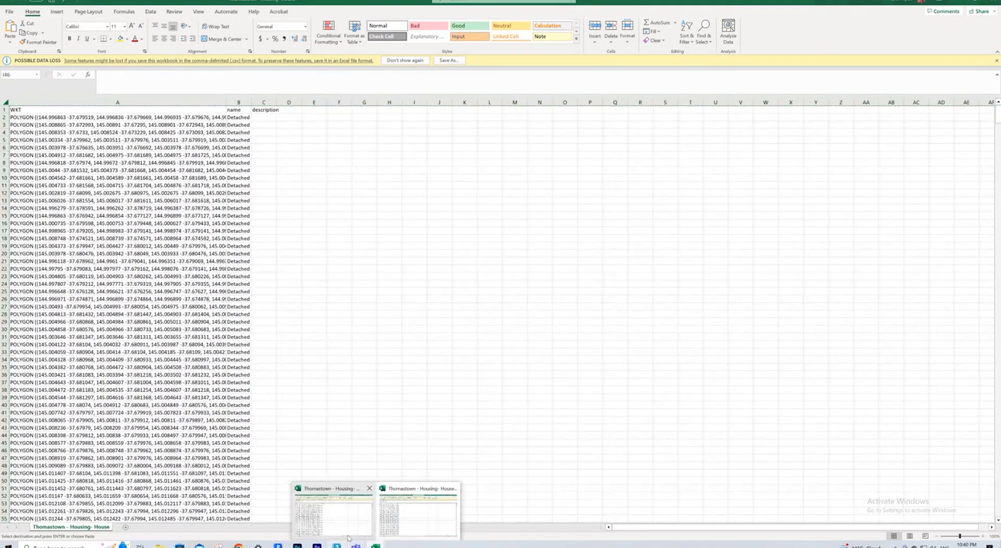
pyautogui.click(347, 528)
# Paste the copied House data directly beneath the last Semi-Detached row, starting at cell A451.
pyautogui.scroll(-8, 377, 289)
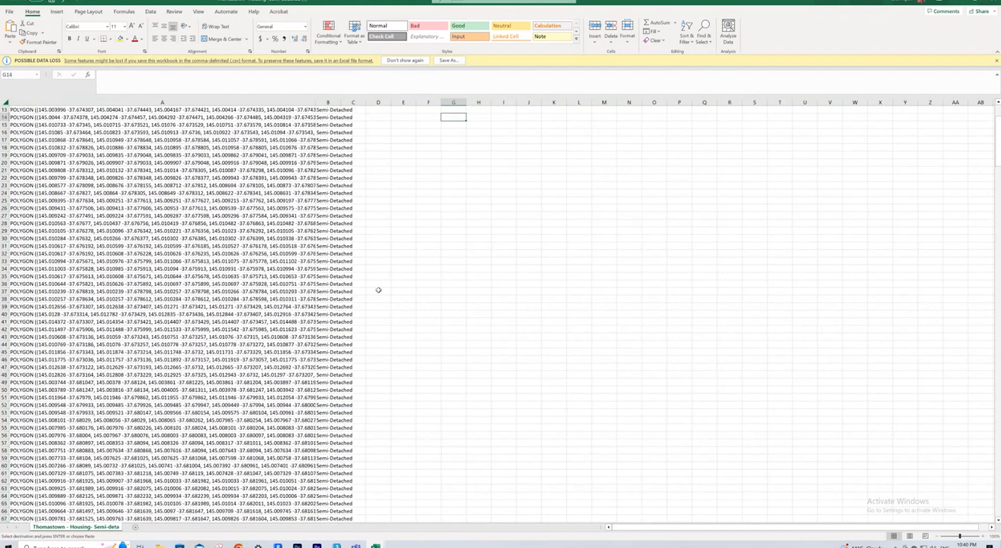
pyautogui.moveTo(997, 178); pyautogui.dragTo(984, 524)
pyautogui.moveTo(504, 499); pyautogui.dragTo(482, 499)
pyautogui.scroll(-5, 375, 508)
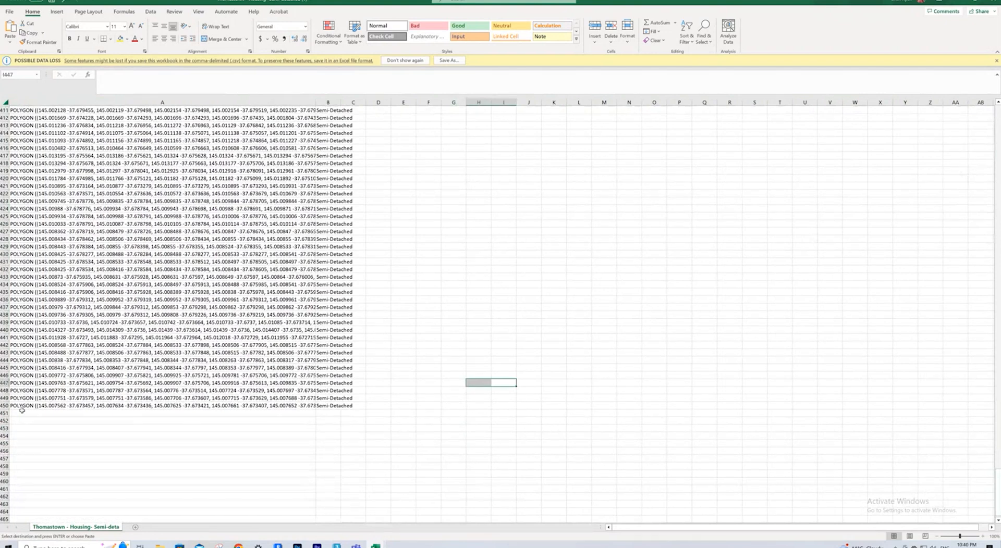
pyautogui.click(22, 412)
pyautogui.hotkey('ctrl', 'v')
pyautogui.scroll(-2, 313, 417)
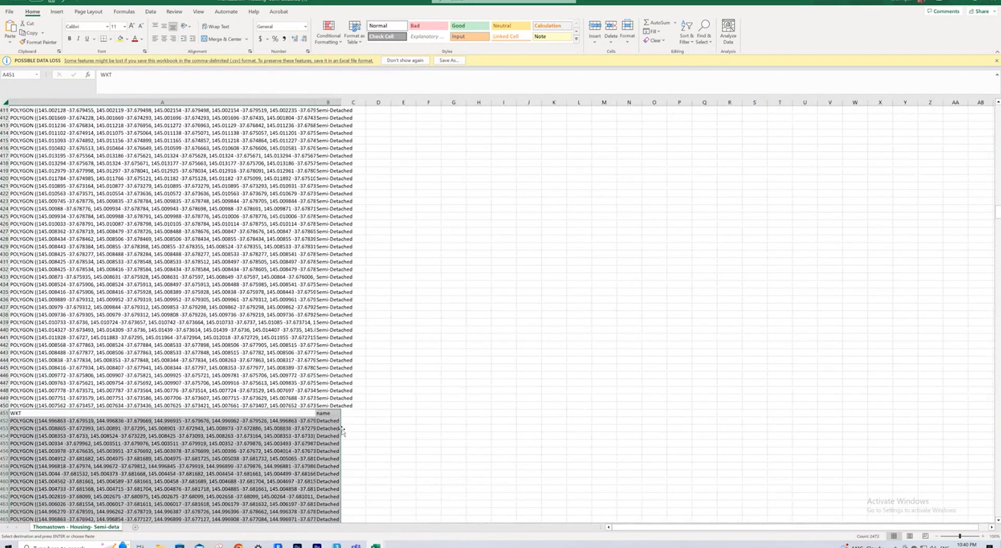
# Delete the pasted header row 451 and check the cells where the Semi-Detached and Detached rows meet.
pyautogui.click(378, 398)
pyautogui.click(8, 366)
pyautogui.rightClick(8, 367)
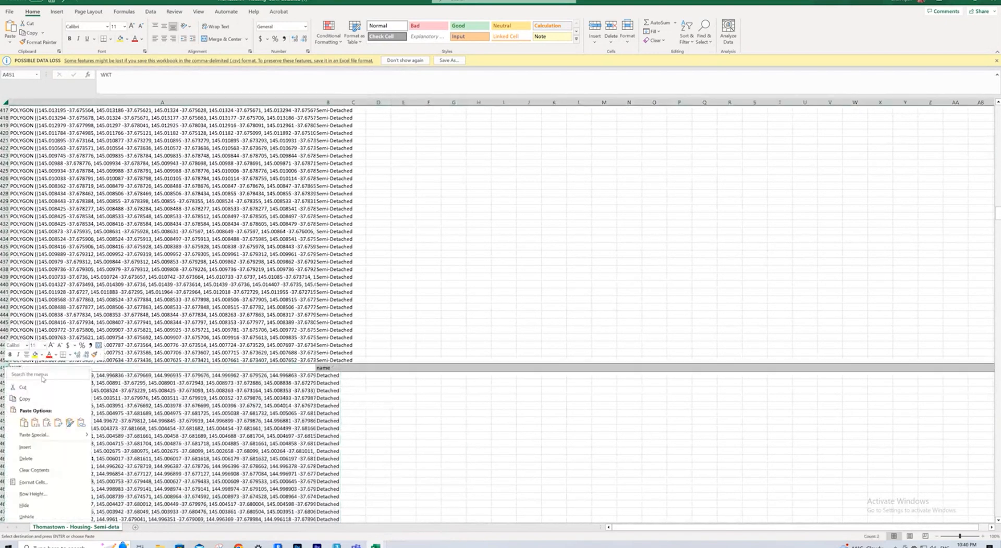
pyautogui.click(42, 458)
pyautogui.click(469, 423)
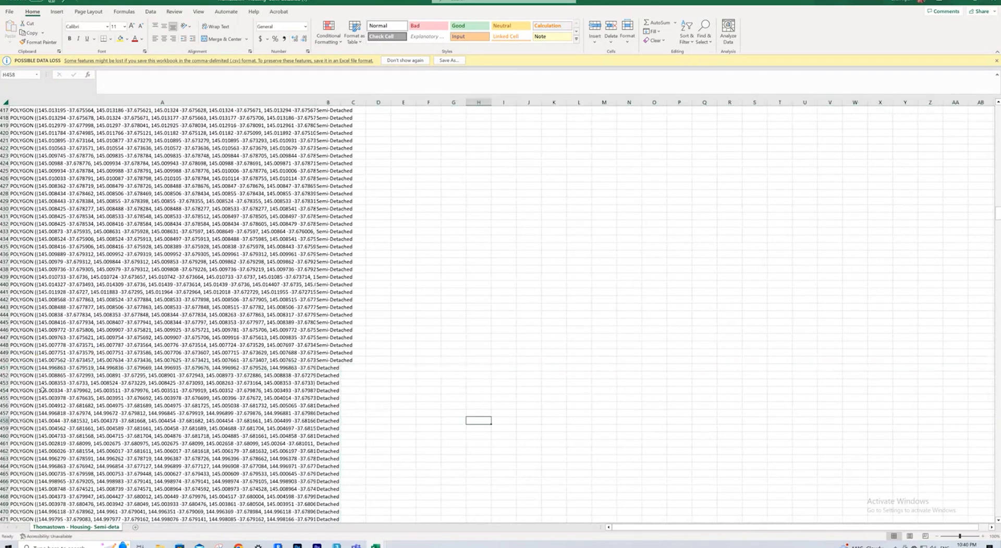
pyautogui.click(33, 373)
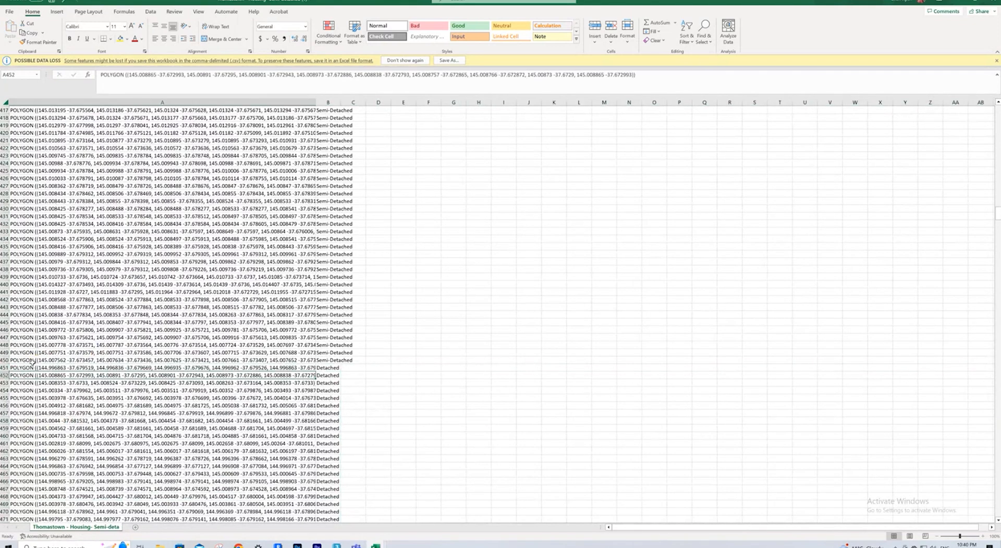
pyautogui.click(329, 367)
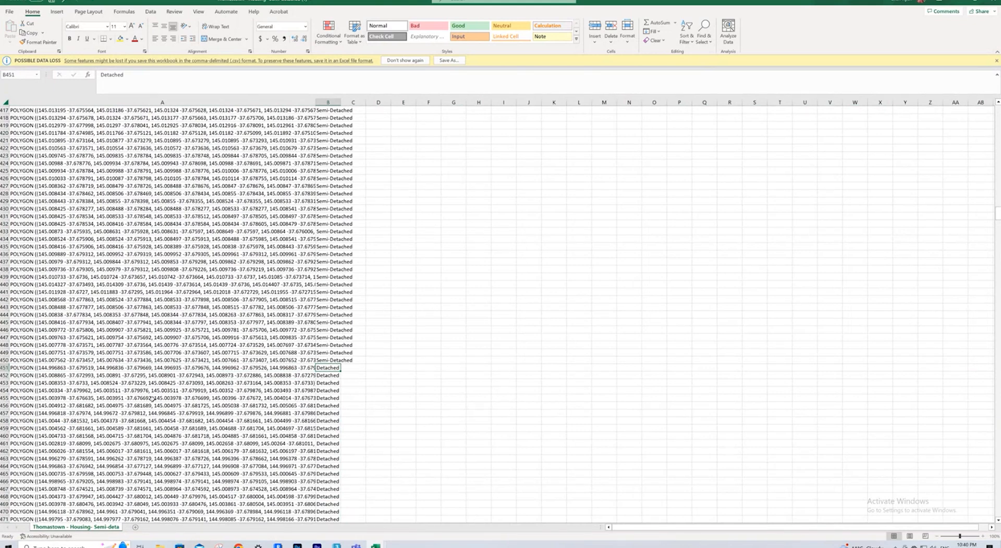
pyautogui.click(23, 368)
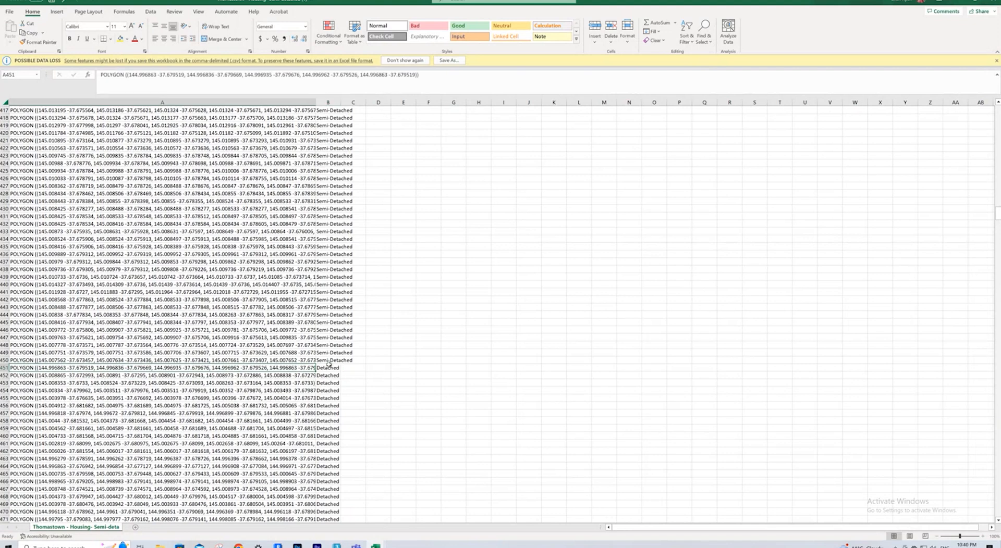
pyautogui.click(379, 370)
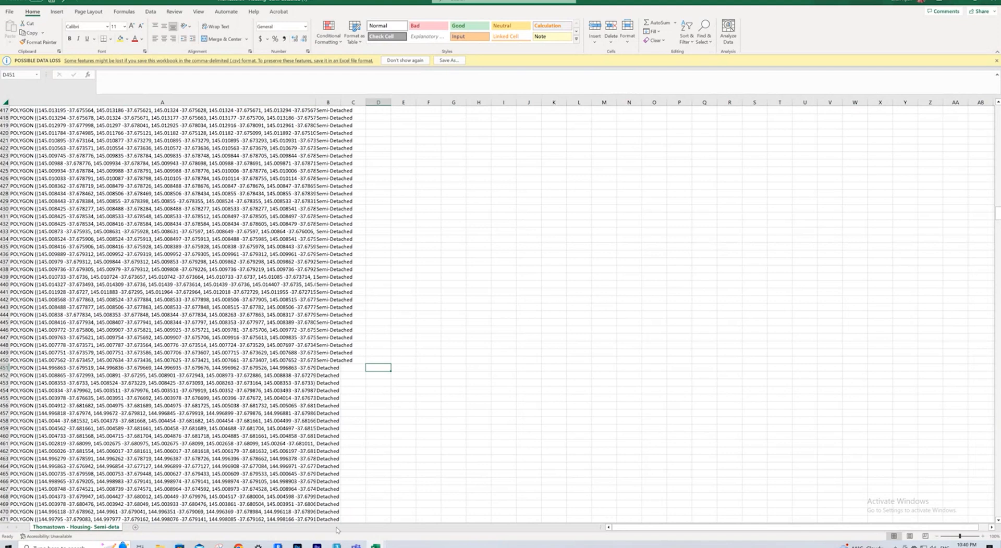
# Switch back to the map in Chrome and show only the Post-2000 layer in place of House.
pyautogui.moveTo(238, 545)
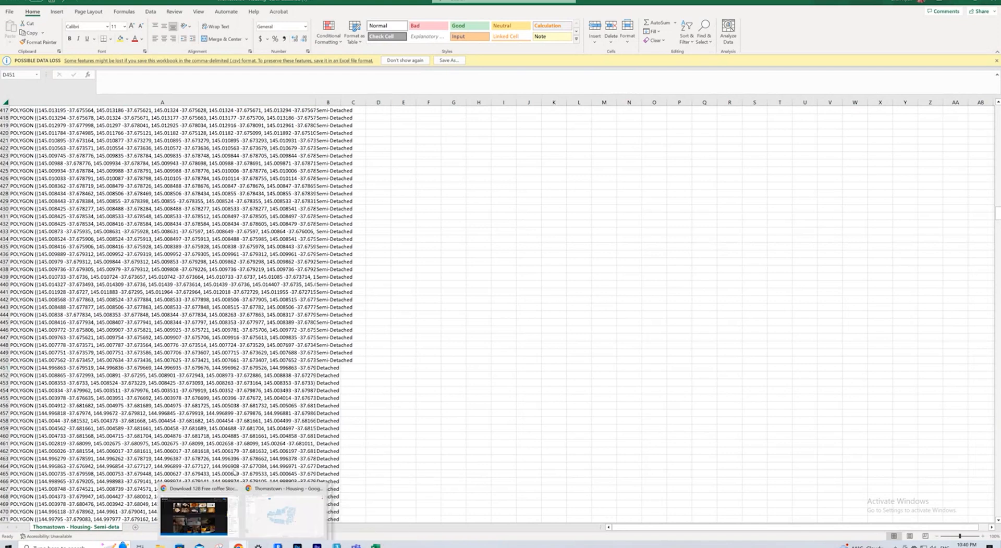
pyautogui.click(287, 525)
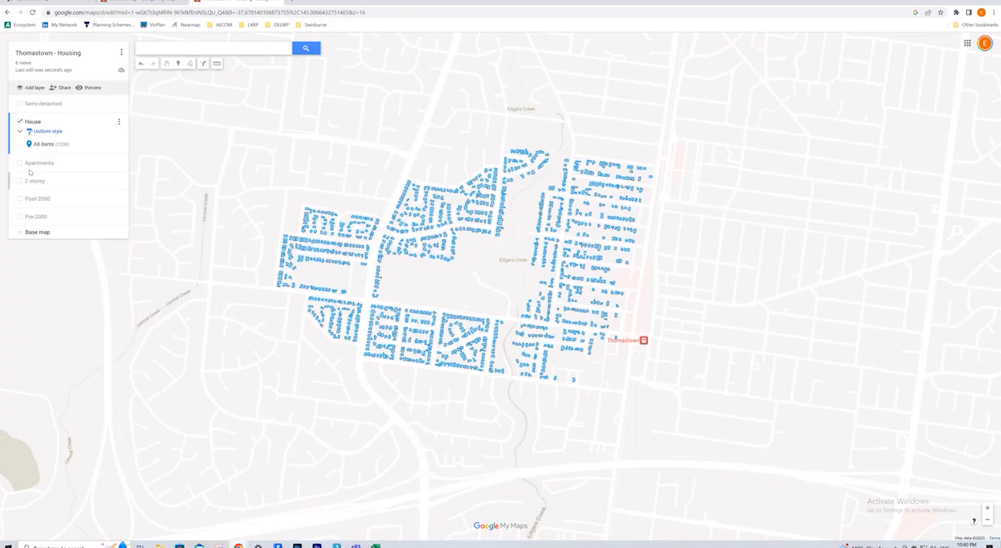
pyautogui.click(19, 198)
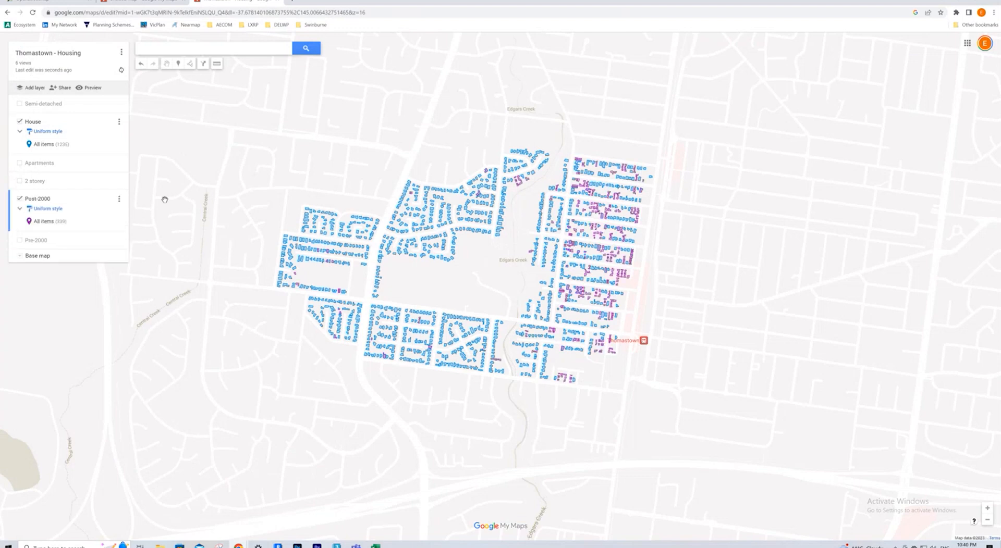
pyautogui.click(19, 121)
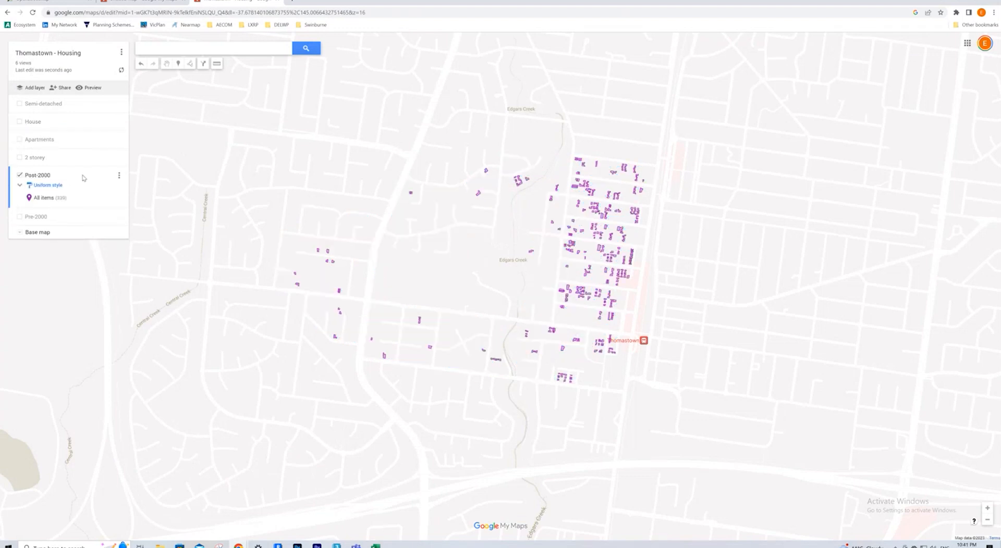
# Export the Post-2000 layer's data as CSV and open the downloaded file in Excel.
pyautogui.click(119, 176)
pyautogui.moveTo(58, 249)
pyautogui.click(144, 264)
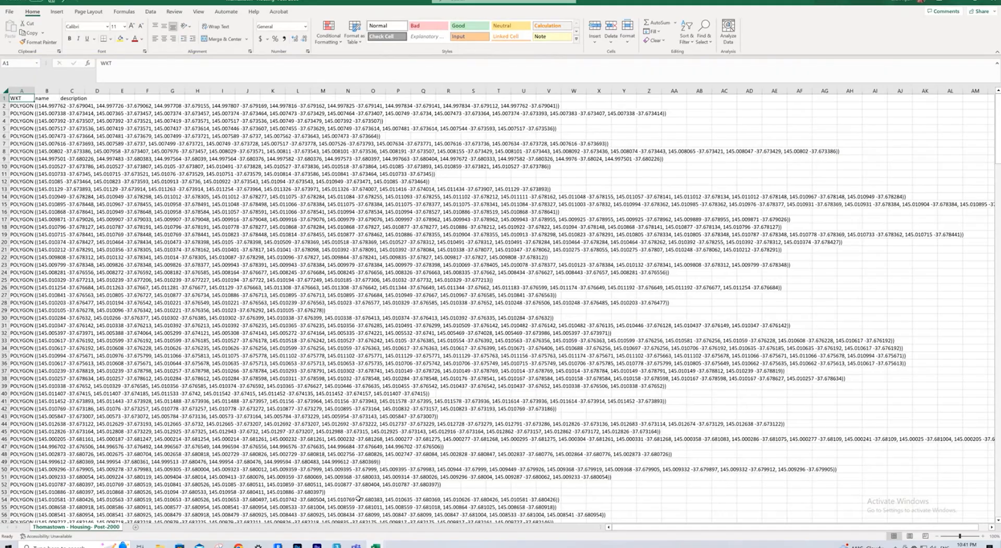
# Enter Pre-2000 in cell C2 under the description heading.
pyautogui.click(83, 118)
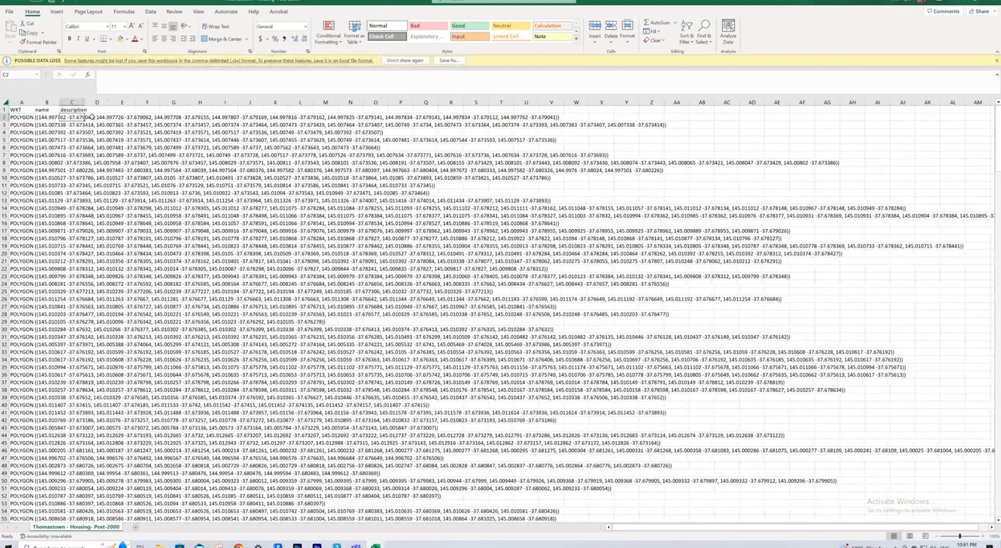
pyautogui.write('Pre-2000')
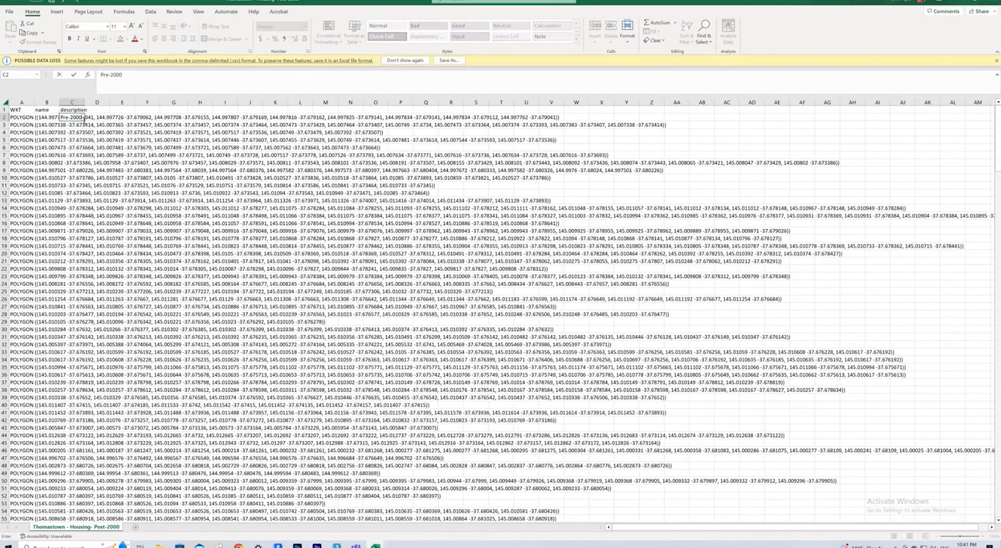
pyautogui.click(98, 132)
# Fill the description column down from C2 to the last polygon row and return to the first row.
pyautogui.click(76, 118)
pyautogui.moveTo(85, 121); pyautogui.dragTo(84, 520)
pyautogui.moveTo(85, 458); pyautogui.dragTo(85, 458)
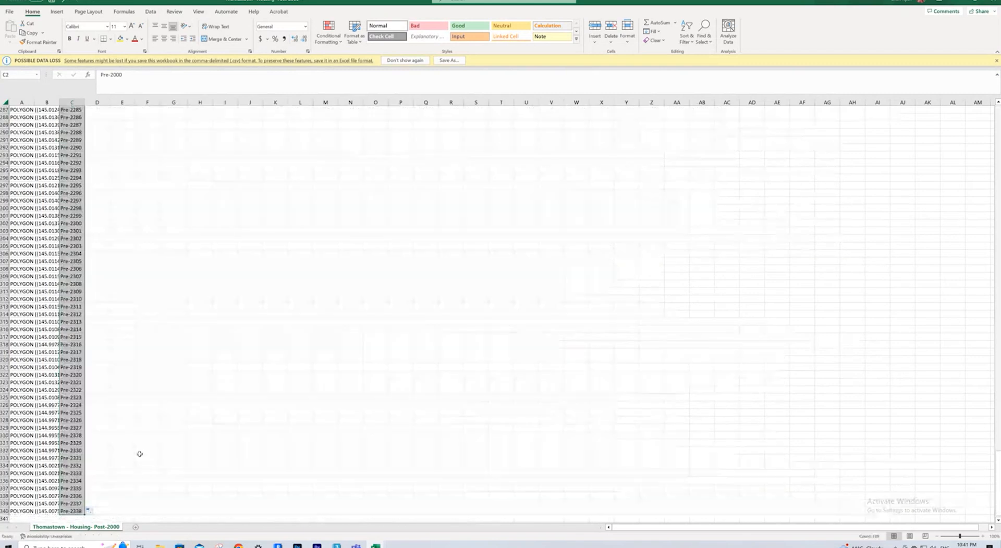
pyautogui.click(144, 397)
pyautogui.scroll(20, 494, 313)
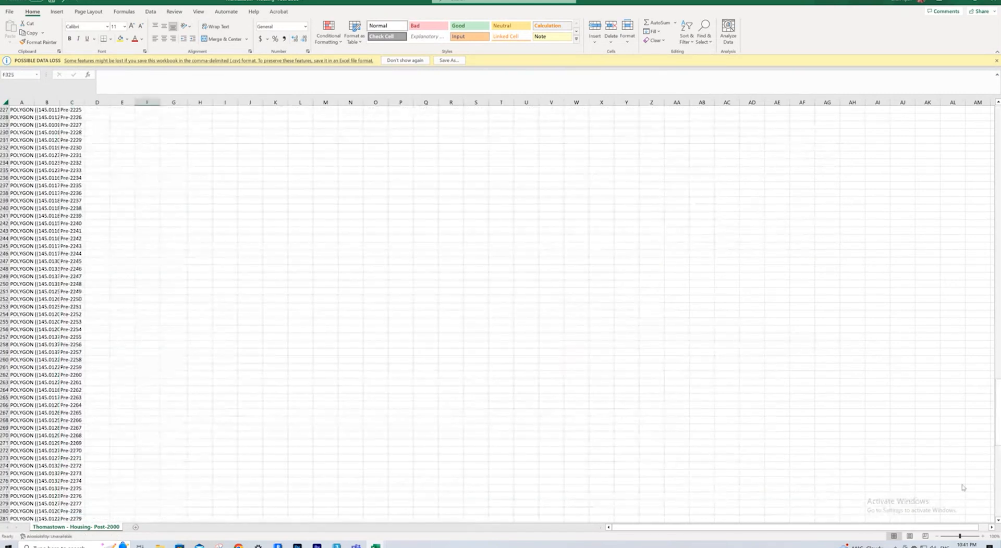
pyautogui.moveTo(997, 414); pyautogui.dragTo(997, 136)
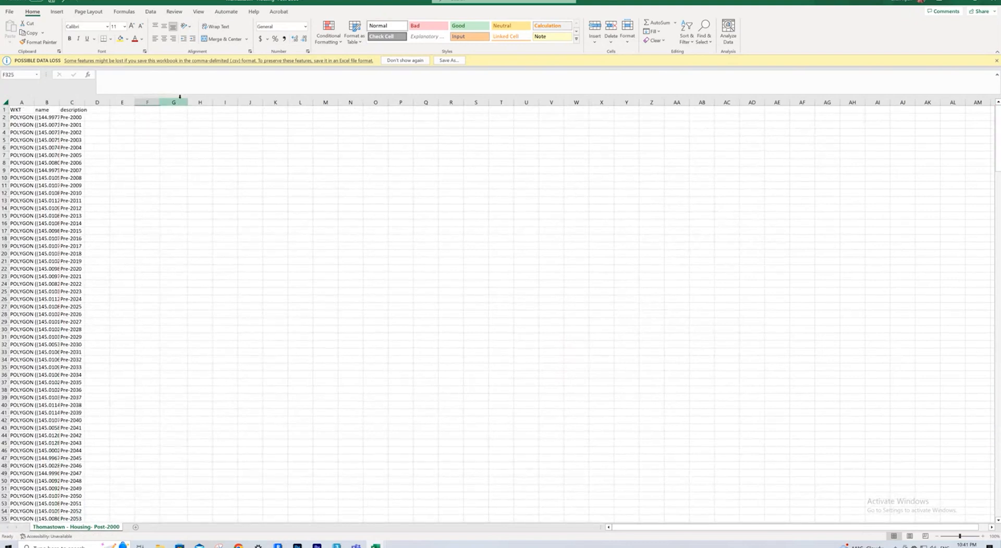
# Copy columns A to C from the header through the last polygon row and switch to the Semi-detached workbook.
pyautogui.moveTo(17, 112); pyautogui.dragTo(80, 512)
pyautogui.hotkey('ctrl', 'c')
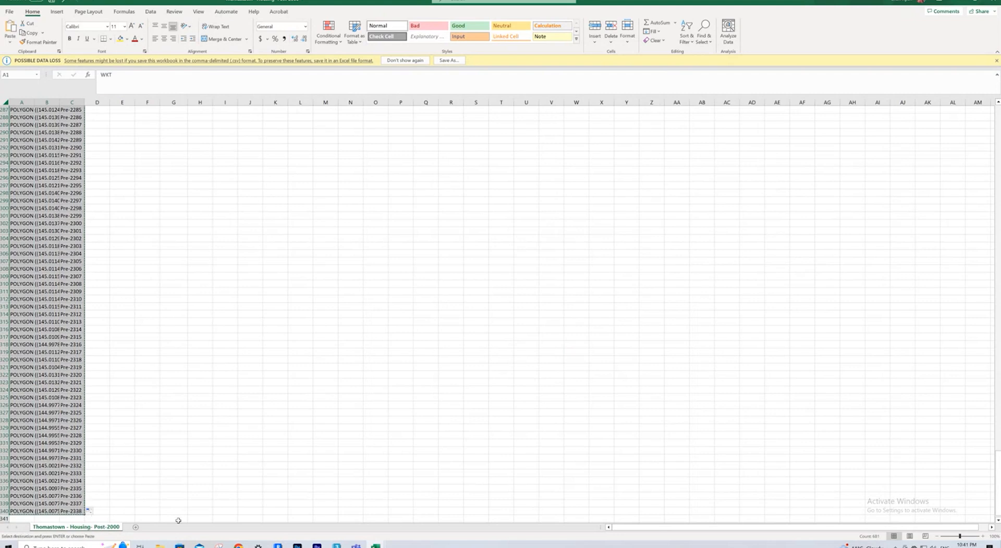
pyautogui.click(375, 545)
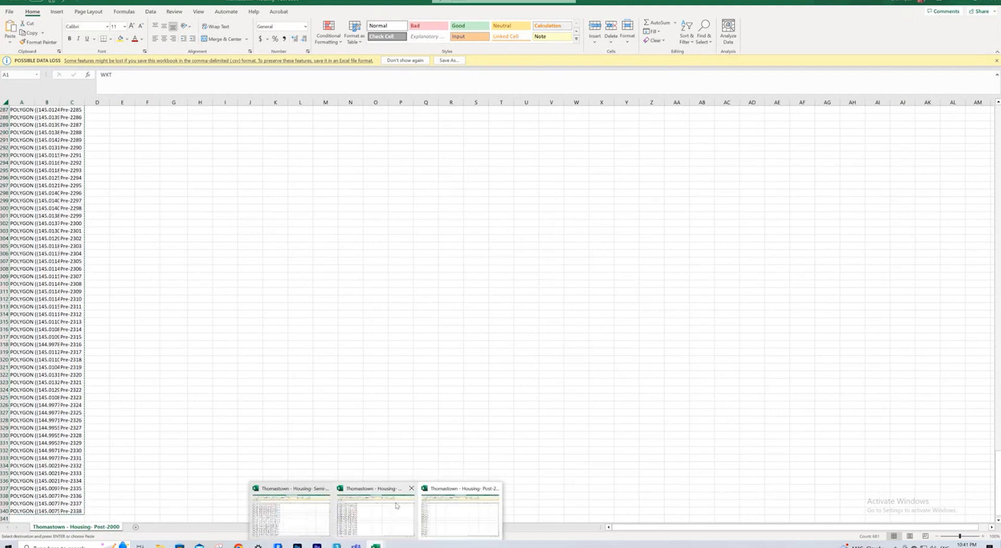
pyautogui.click(296, 510)
# Paste the copied Post-2000 layer data beneath the last Detached row, starting at cell A1686.
pyautogui.scroll(-20, 443, 326)
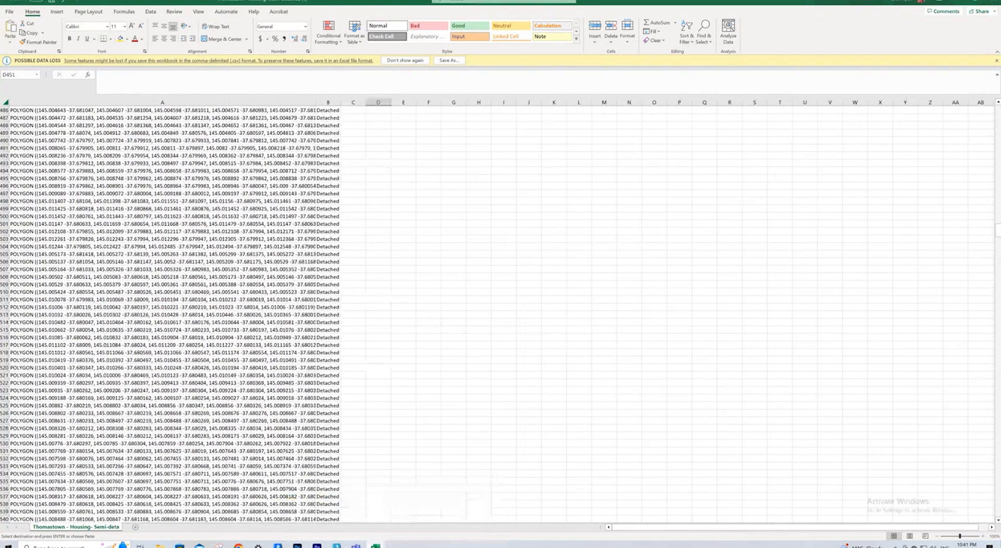
pyautogui.scroll(19, 996, 276)
pyautogui.moveTo(998, 218); pyautogui.dragTo(998, 514)
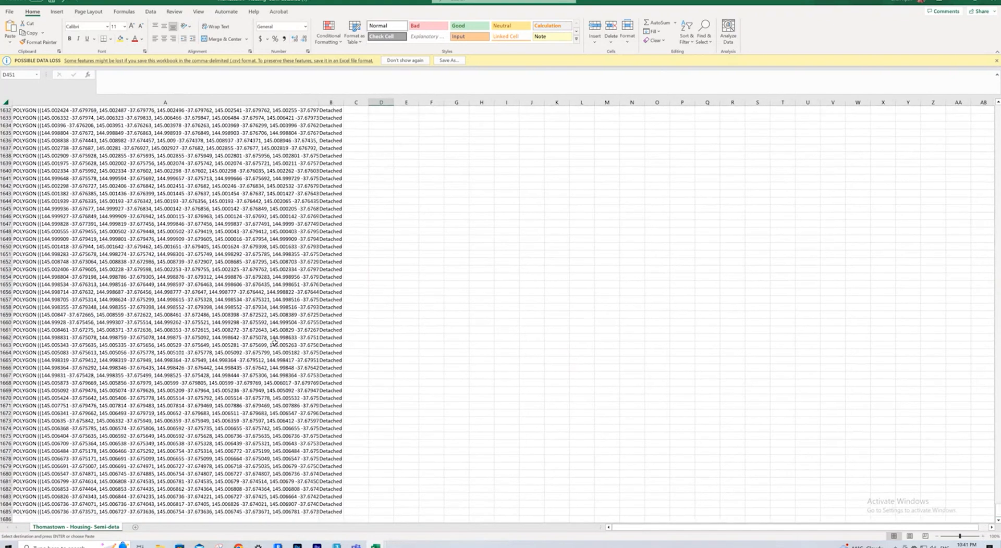
pyautogui.scroll(-9, 275, 342)
pyautogui.click(19, 336)
pyautogui.click(27, 316)
pyautogui.hotkey('ctrl', 'v')
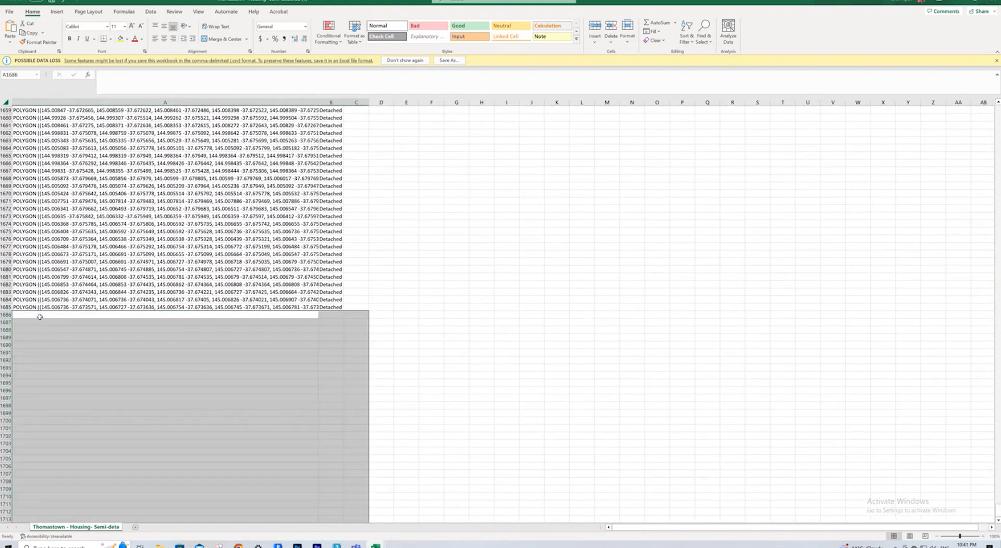
# Delete the pasted header row 1686 from the combined sheet.
pyautogui.rightClick(7, 316)
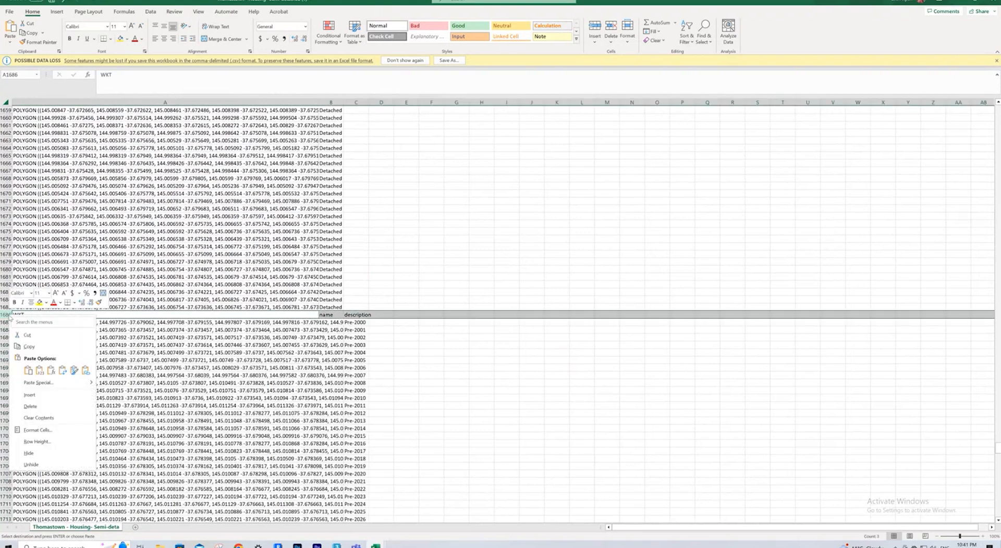
pyautogui.click(31, 406)
pyautogui.click(405, 315)
# Fill the description column down from the Pre-2000 cell C1686 and return to the top of the combined sheet.
pyautogui.click(363, 315)
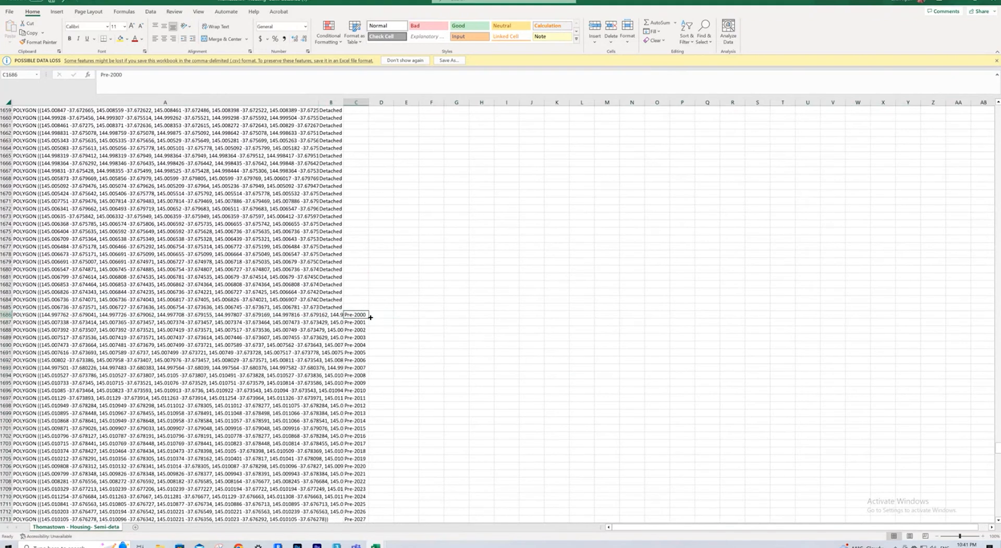
pyautogui.moveTo(368, 318); pyautogui.dragTo(372, 511)
pyautogui.scroll(19, 521, 351)
pyautogui.click(757, 329)
pyautogui.moveTo(998, 502); pyautogui.dragTo(997, 72)
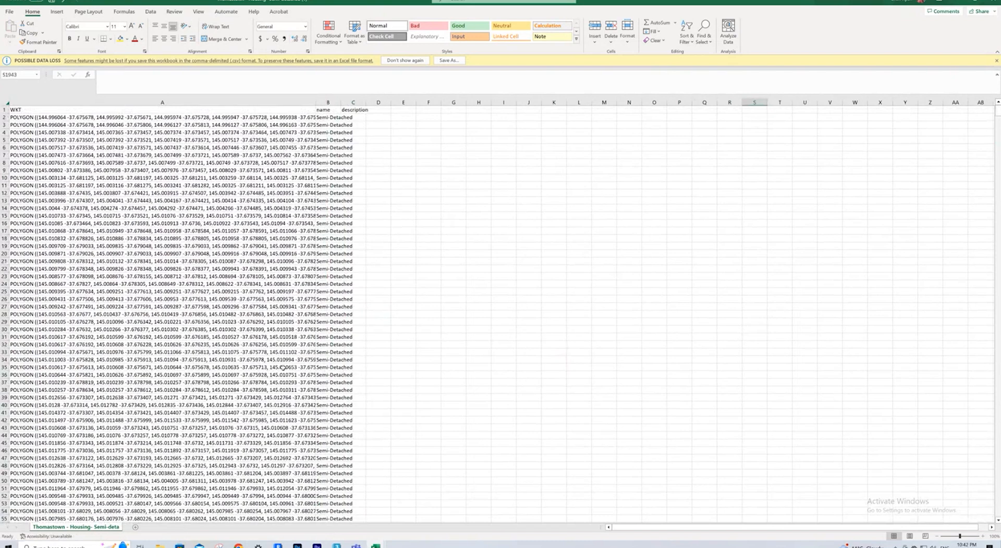
# Review the combined sheet's polygon rows and their housing type labels from the Semi-Detached section into the Detached section.
pyautogui.scroll(-20, 396, 306)
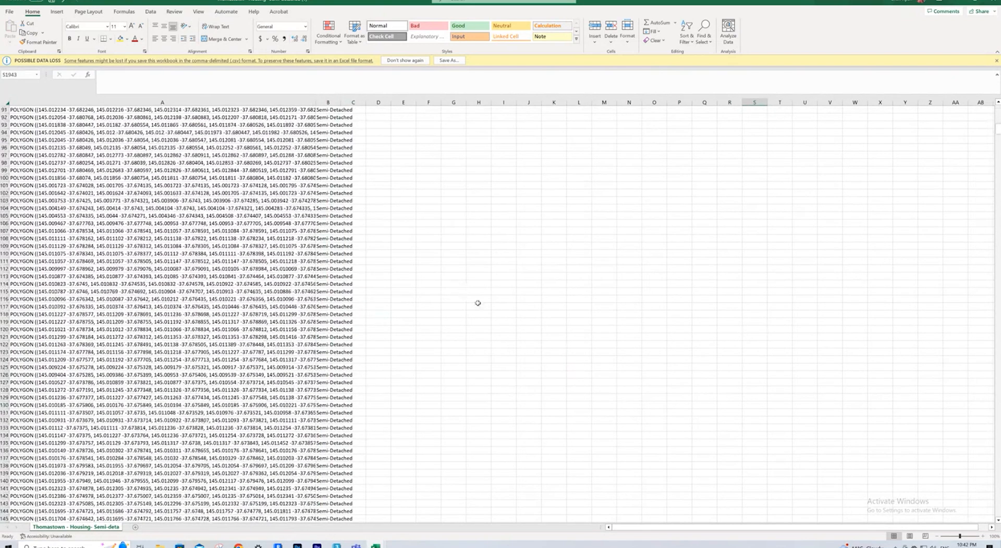
pyautogui.scroll(-20, 477, 303)
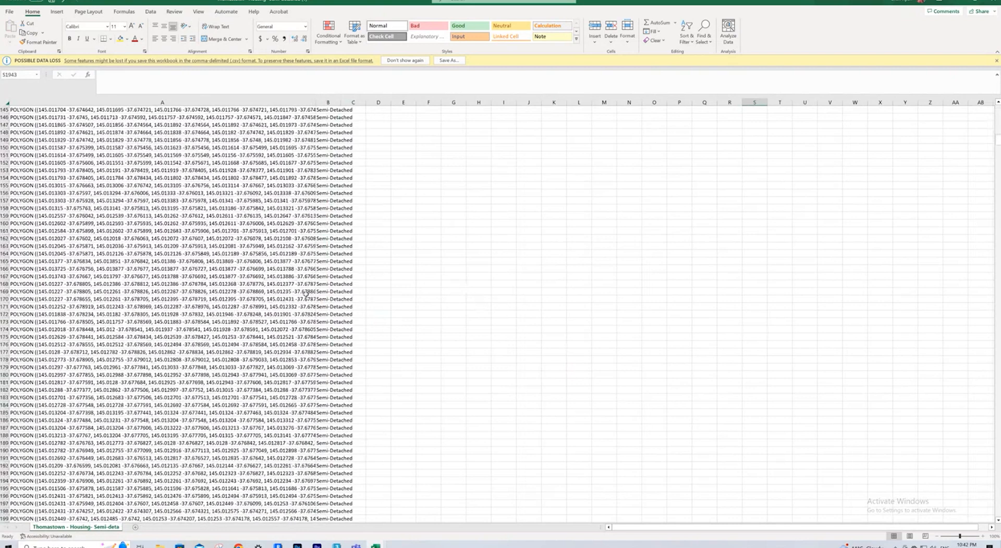
pyautogui.scroll(-20, 256, 379)
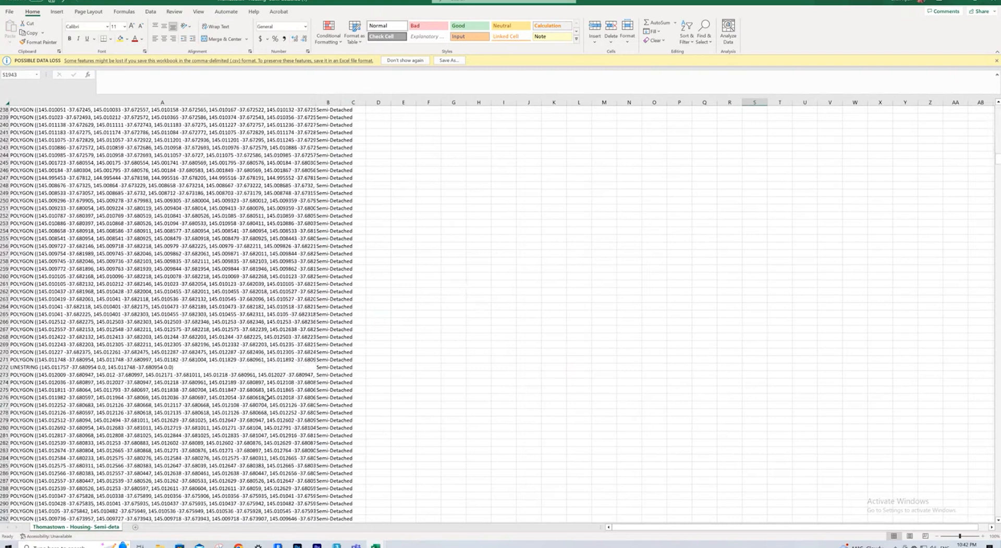
pyautogui.click(153, 376)
pyautogui.scroll(-6, 152, 374)
pyautogui.scroll(-20, 153, 374)
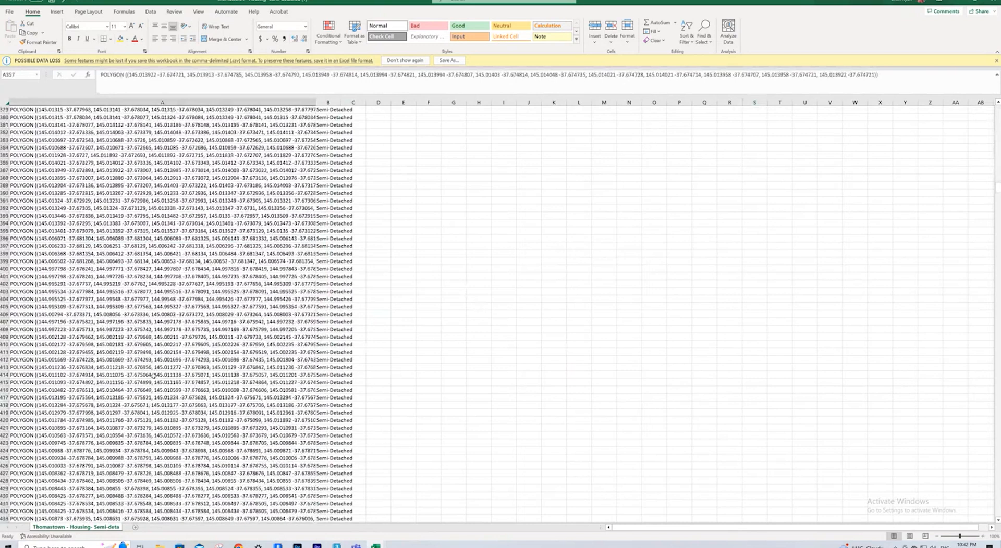
pyautogui.click(138, 383)
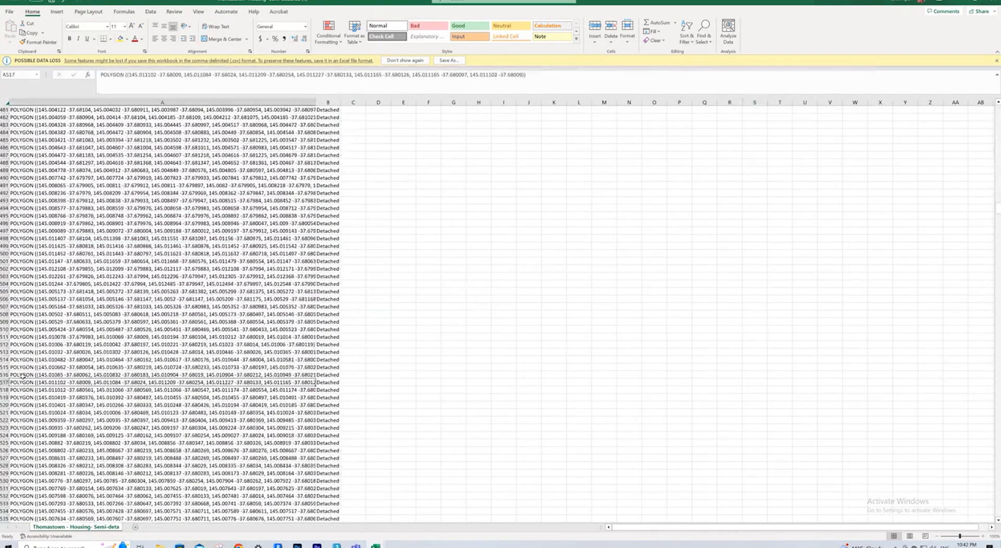
pyautogui.scroll(-17, 109, 388)
pyautogui.scroll(-20, 139, 401)
pyautogui.click(322, 412)
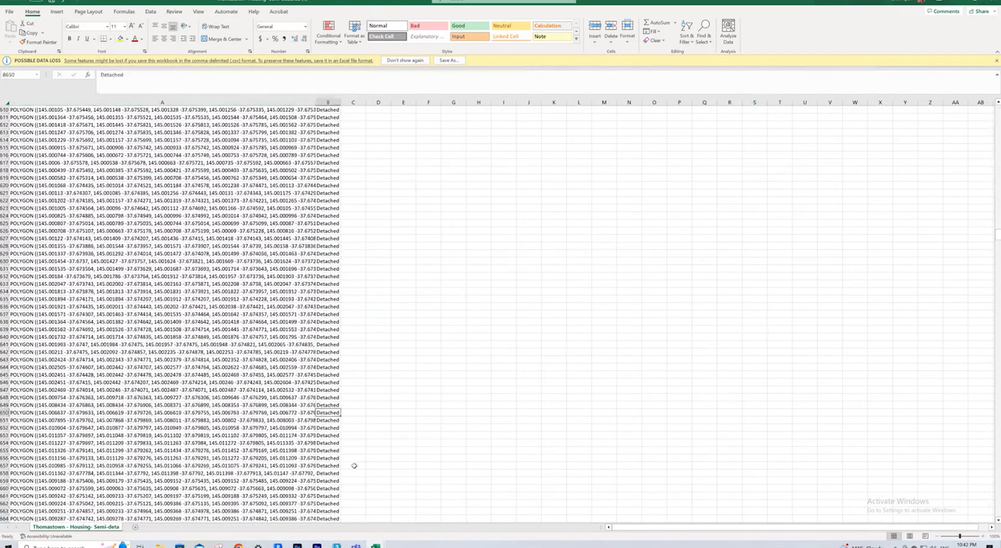
pyautogui.scroll(-20, 346, 452)
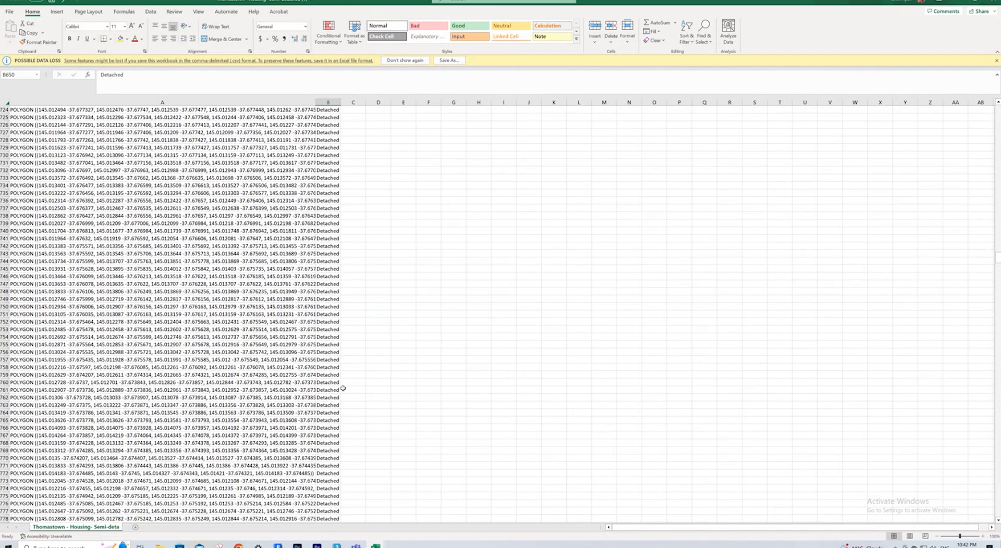
# Inspect row 747's polygon coordinates and its name and description cells, then look back over the preceding Detached rows.
pyautogui.click(26, 284)
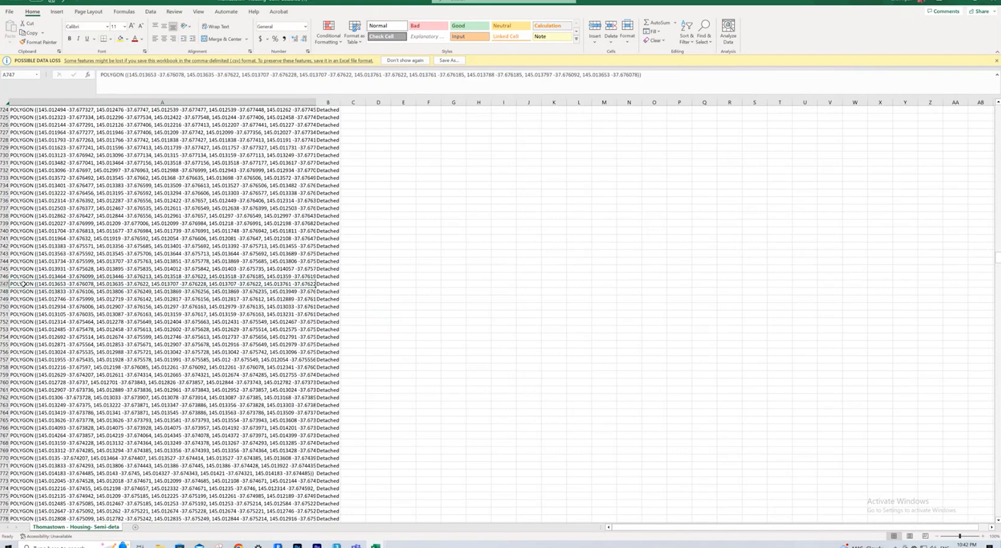
pyautogui.moveTo(320, 285); pyautogui.dragTo(380, 284)
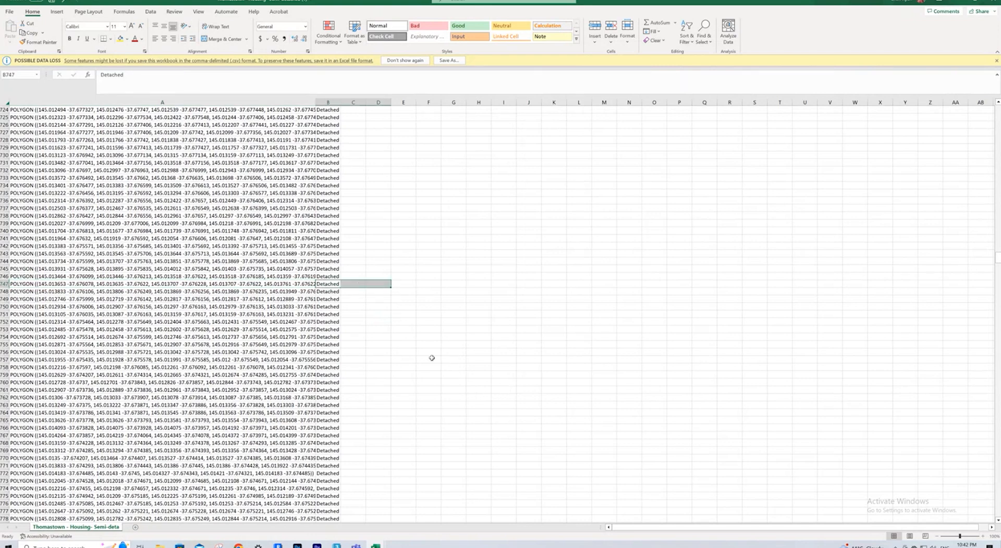
pyautogui.scroll(6, 427, 357)
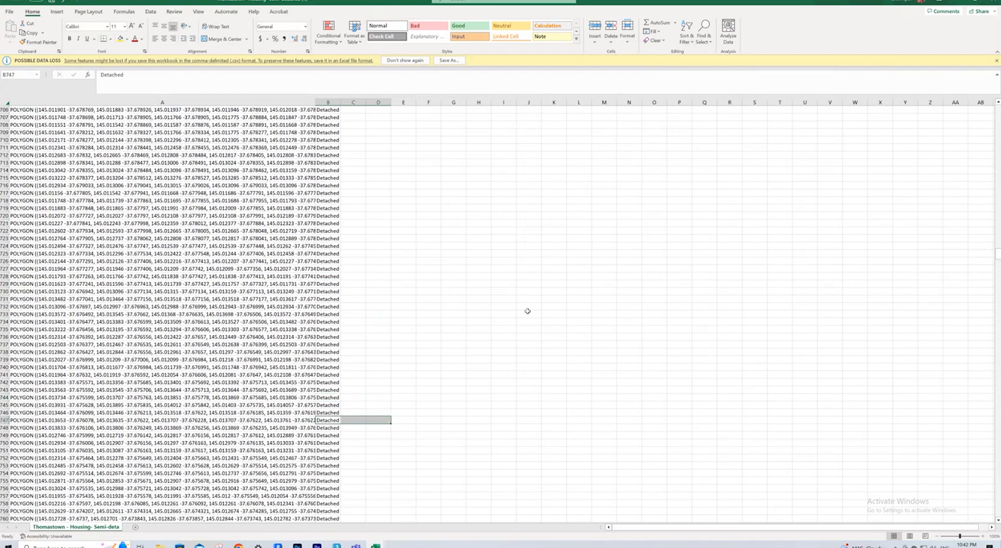
pyautogui.scroll(20, 527, 311)
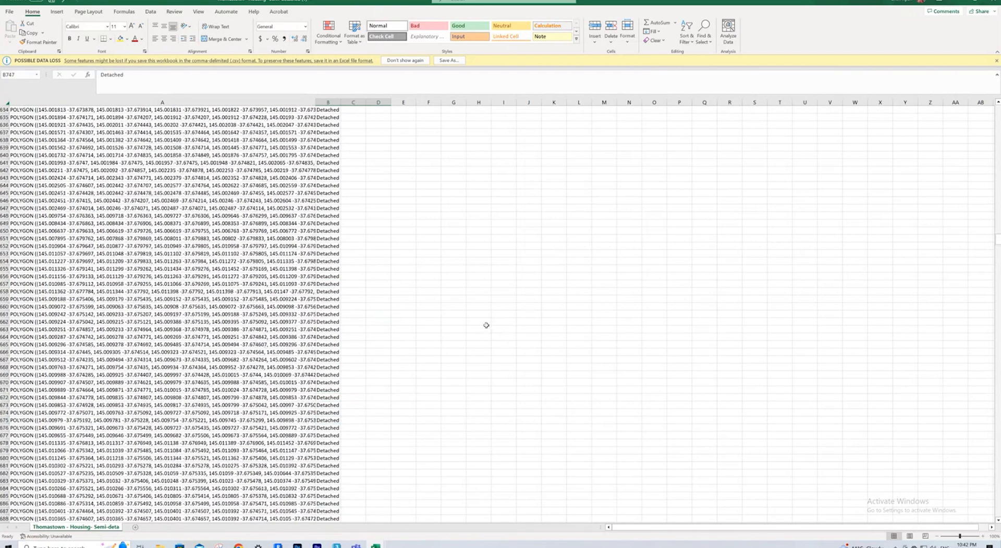